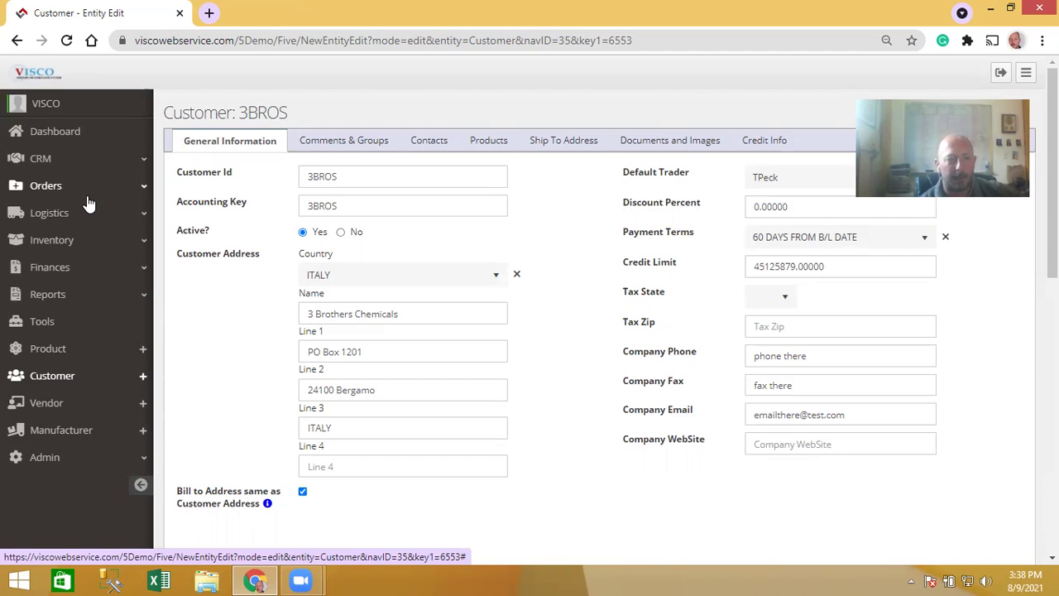
- Expand Orders in the sidebar to list Sales Order, Purchase Order and Contract
click(97, 192)
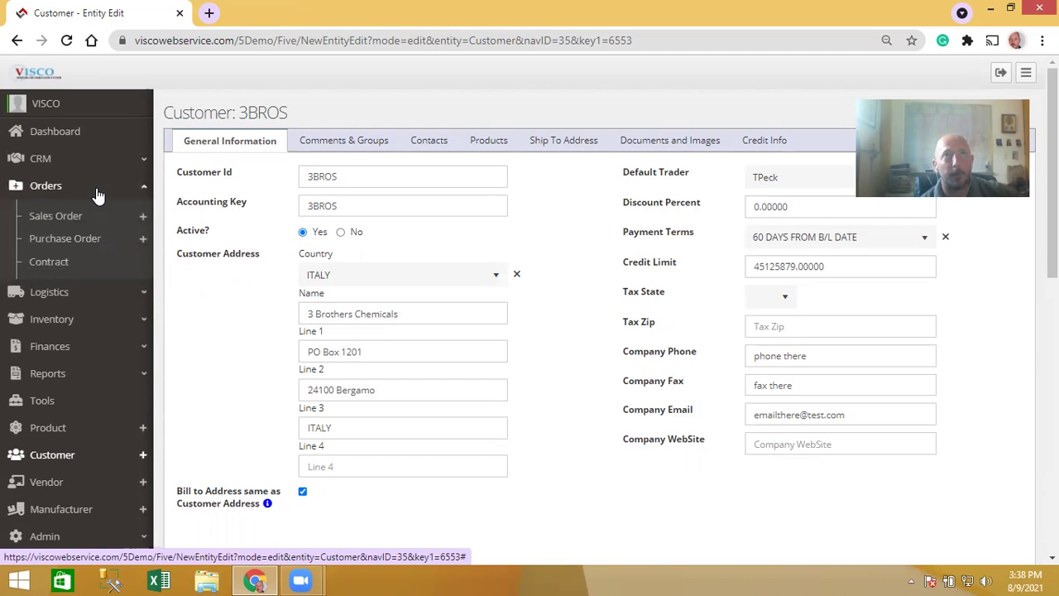
- Create a purchase order for vendor BANRICE (Bangladesh Rice Company) and add a blank line
click(143, 245)
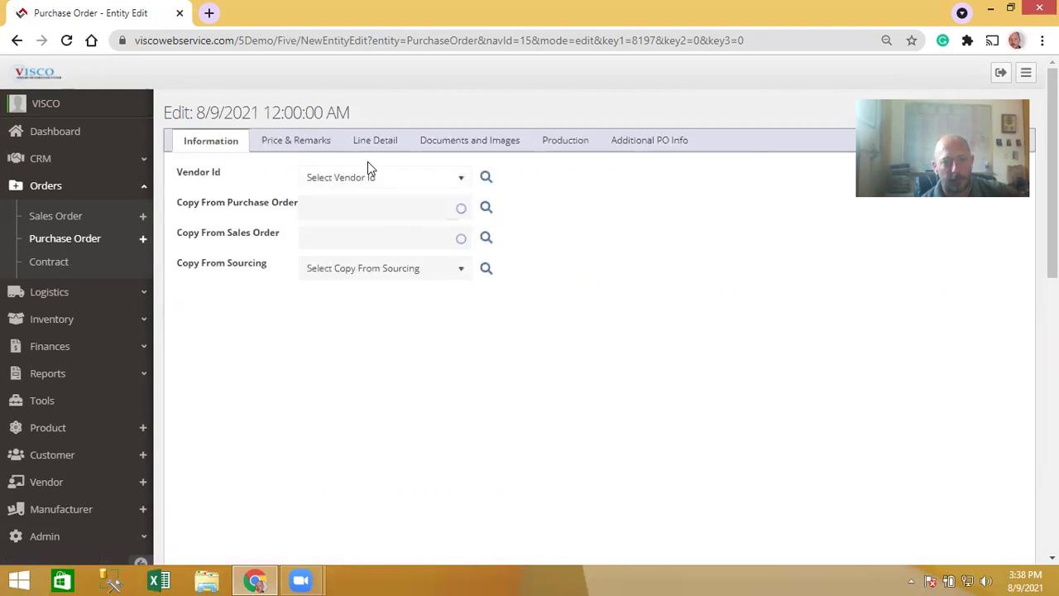
click(367, 175)
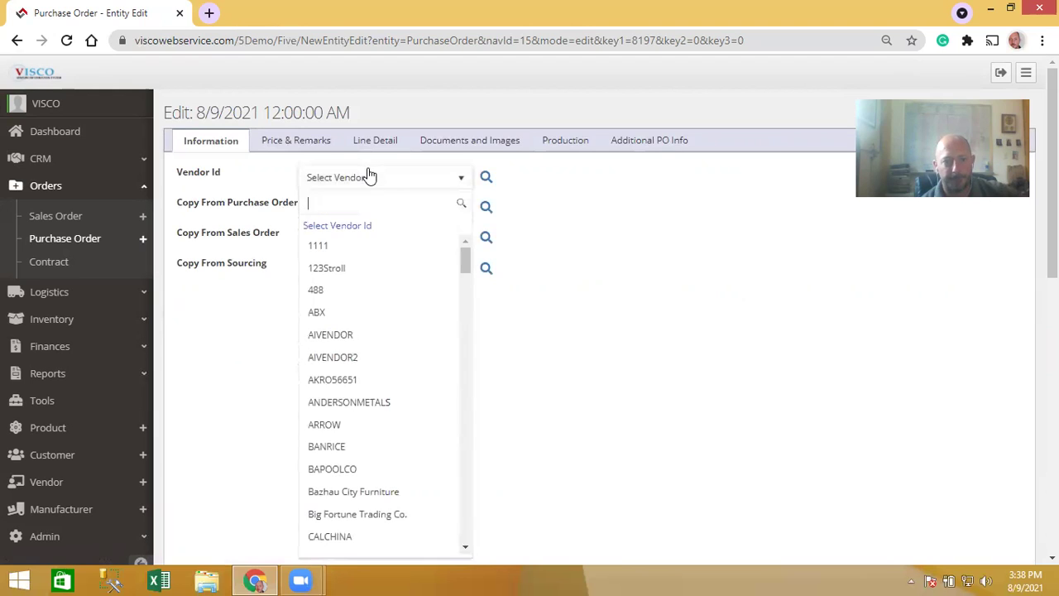
click(345, 446)
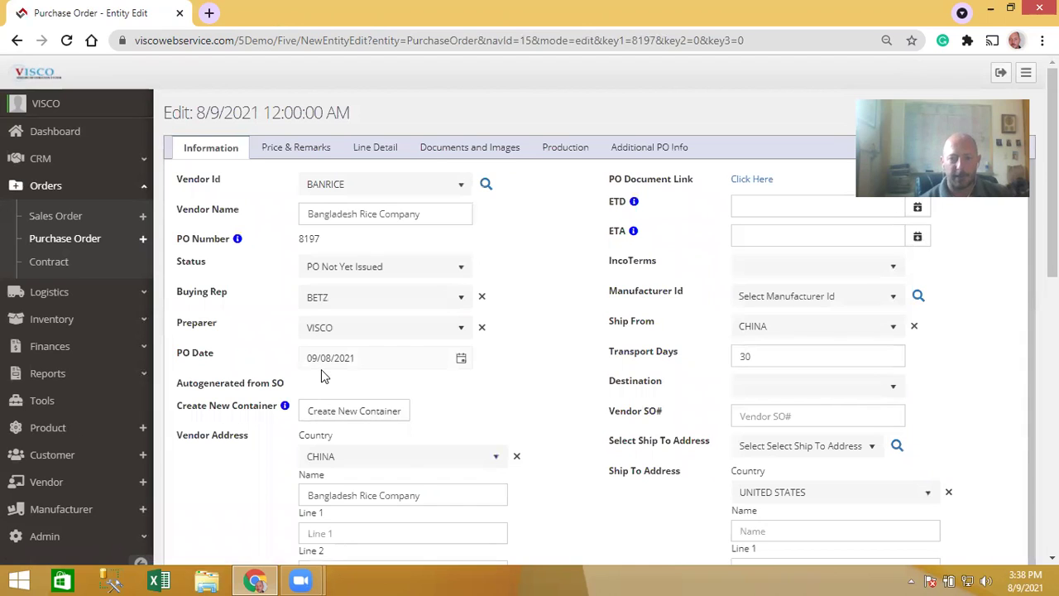
click(374, 149)
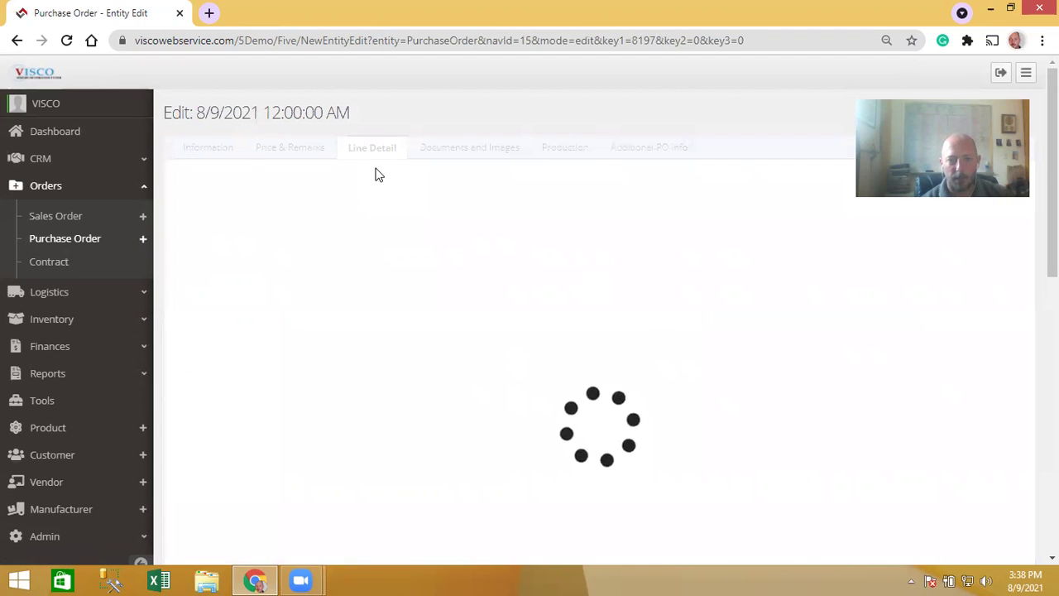
click(380, 171)
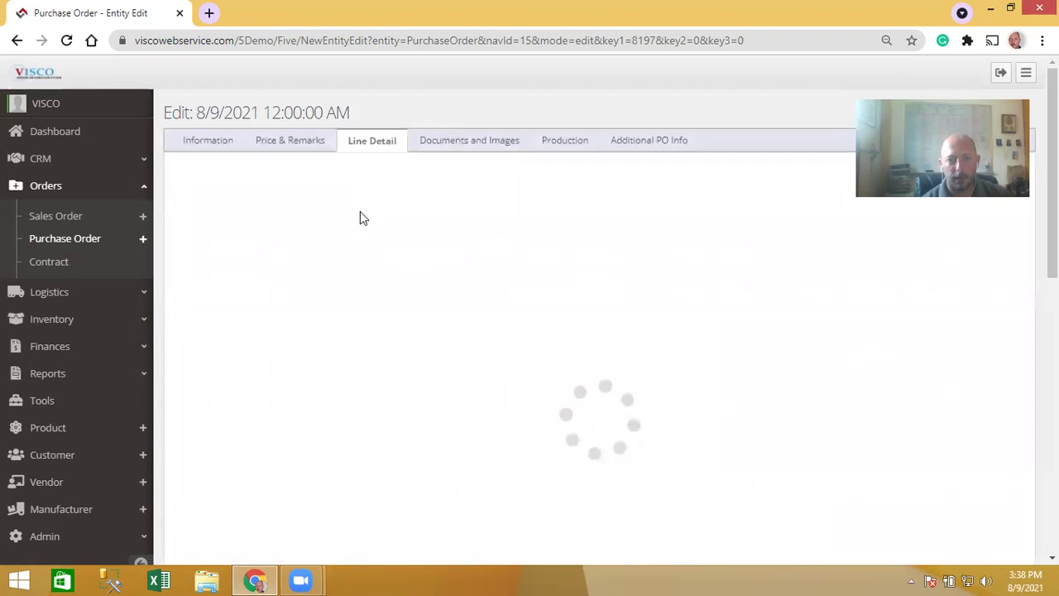
- Set PO line 1 to product 011502, 500 cases at 40.00
click(300, 206)
click(287, 268)
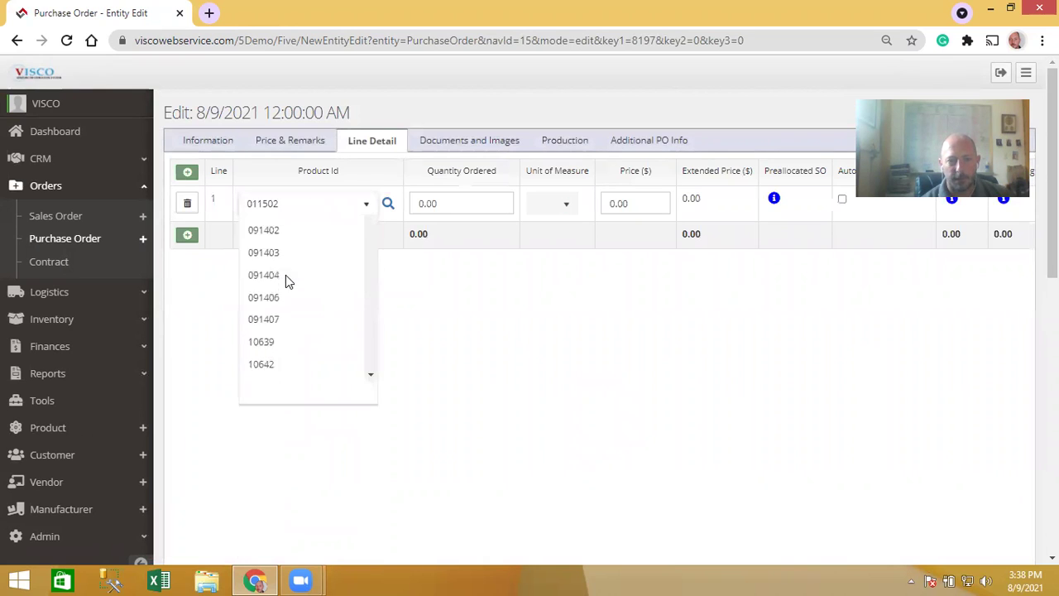
mouse_move(249, 205)
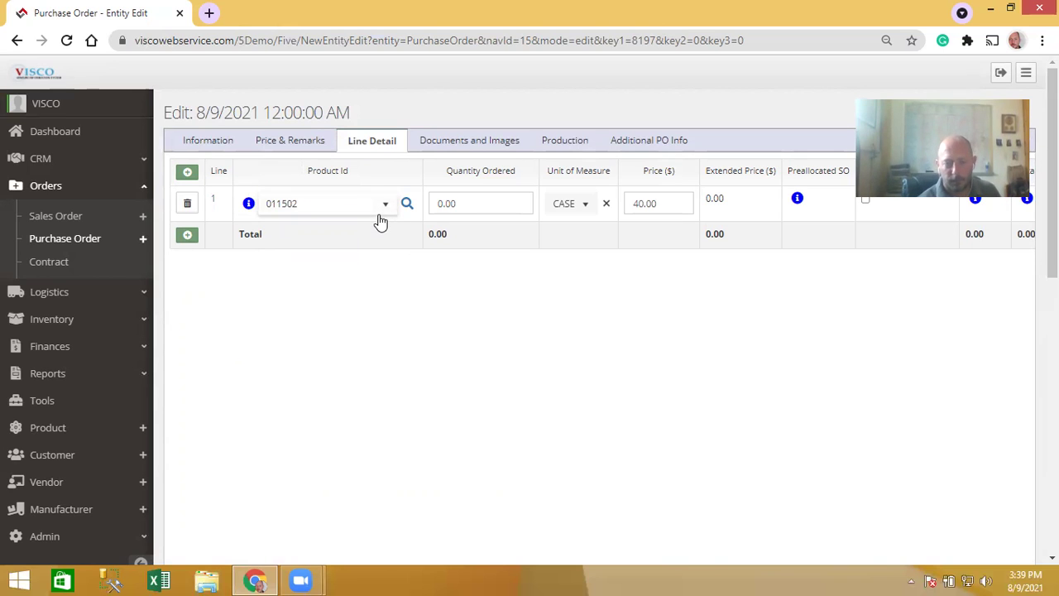
click(470, 204)
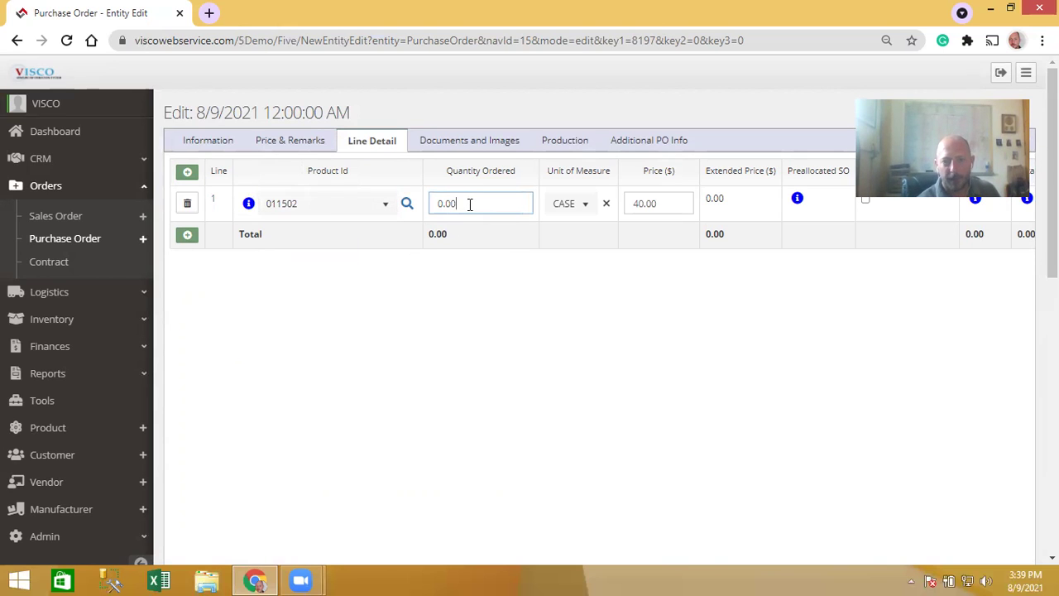
drag(471, 204, 426, 193)
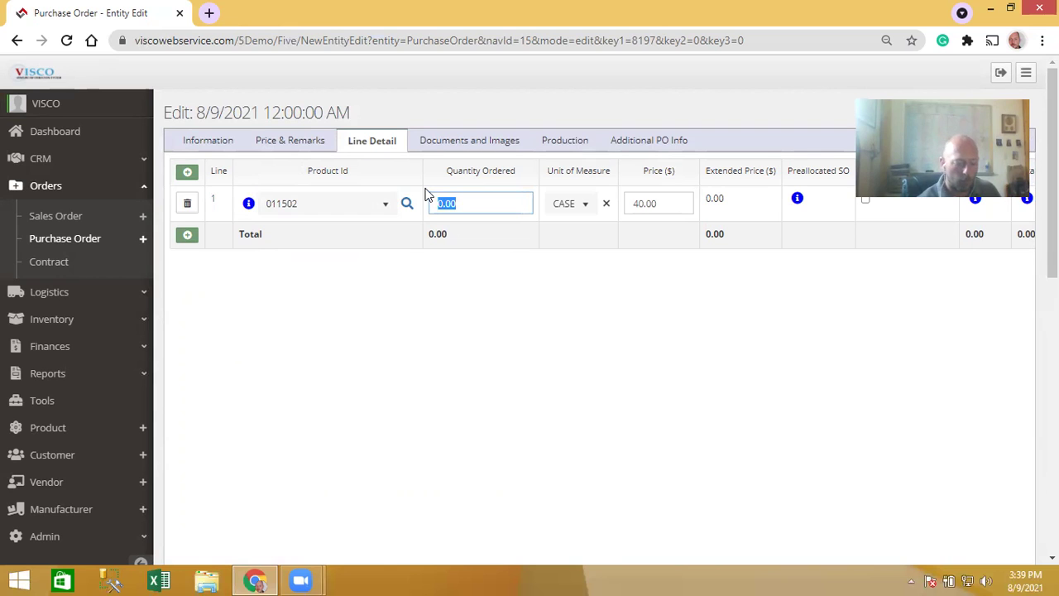
text(5)
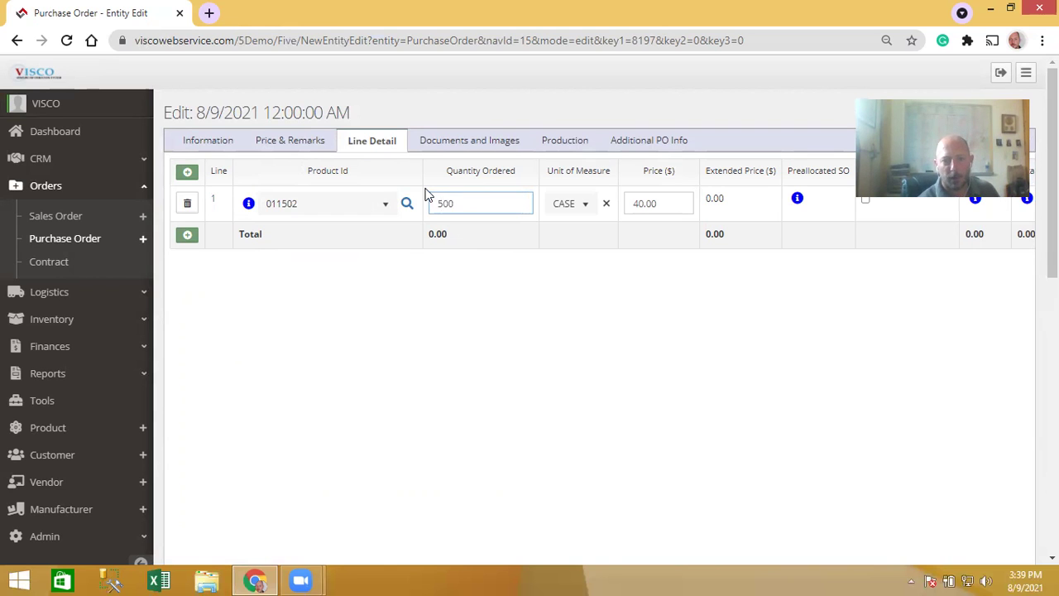
click(229, 148)
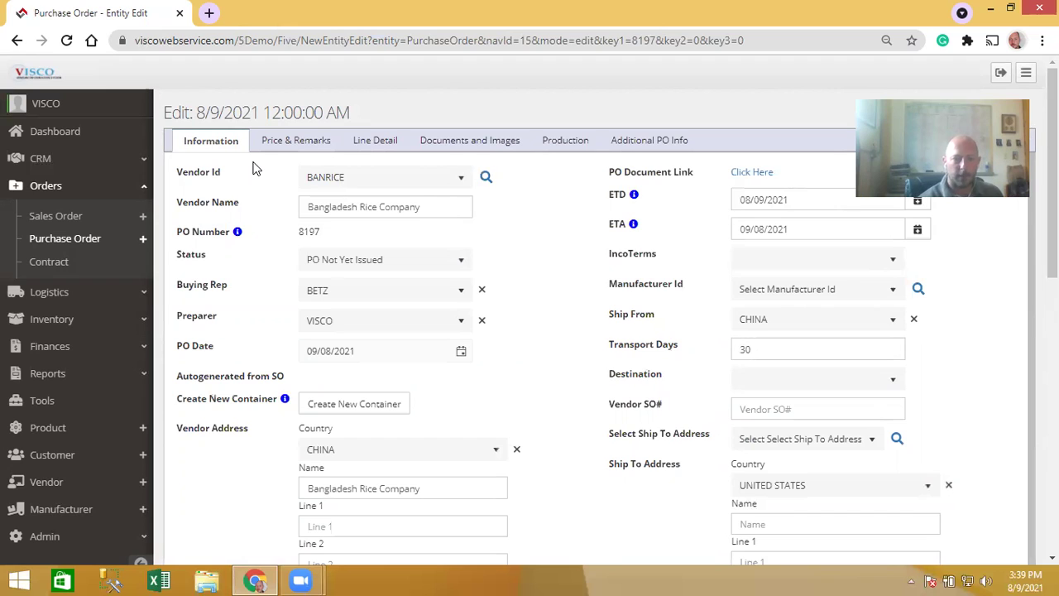
- Create container 8197 from PO 8197, issuing the order, and open the container
click(345, 405)
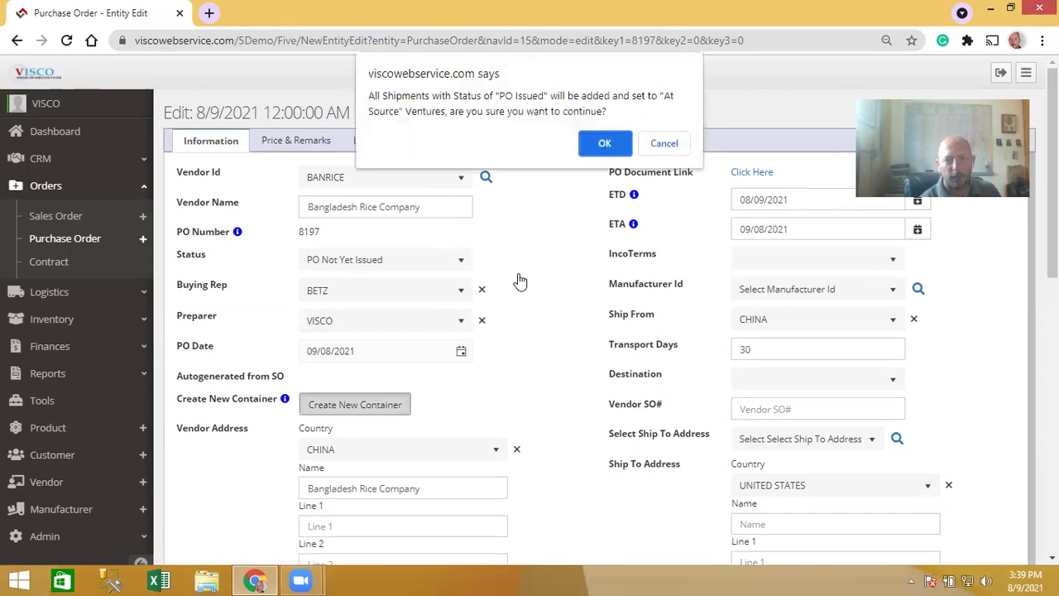
click(603, 146)
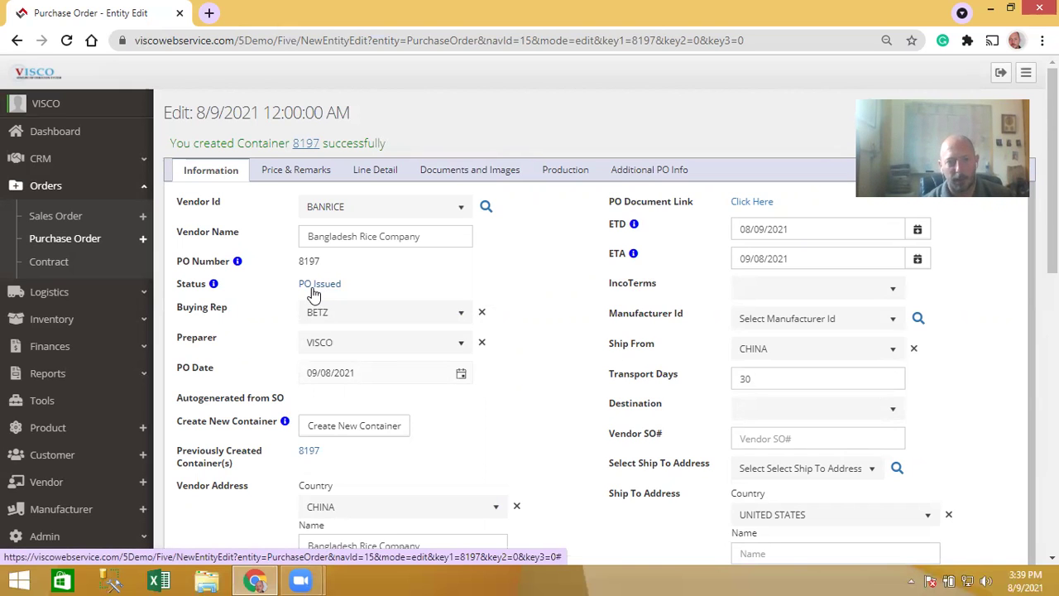
click(310, 454)
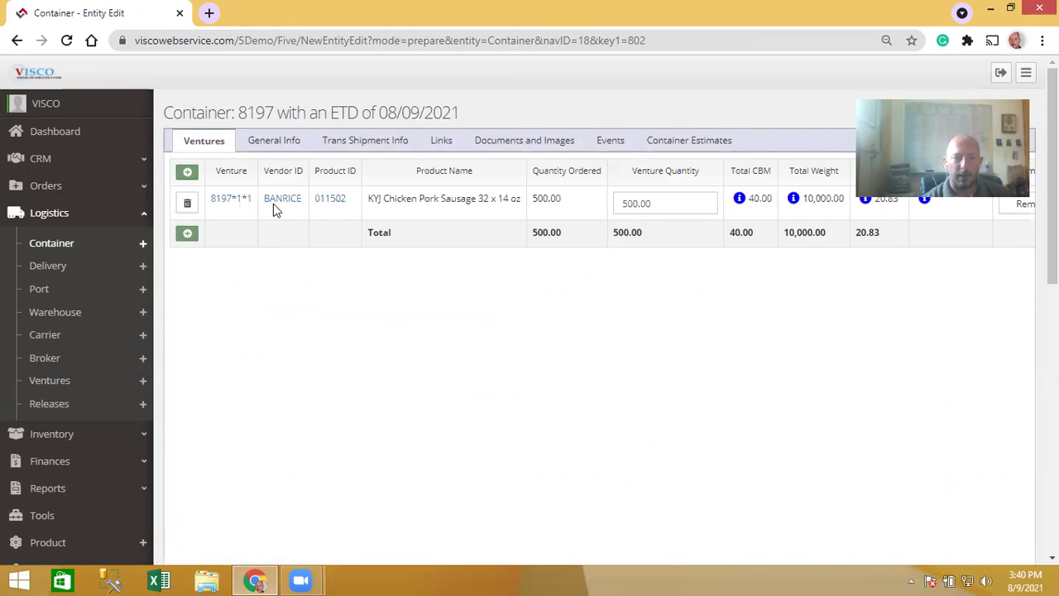
- Set container 8197's warehouse received date to 09/08/2021
click(284, 142)
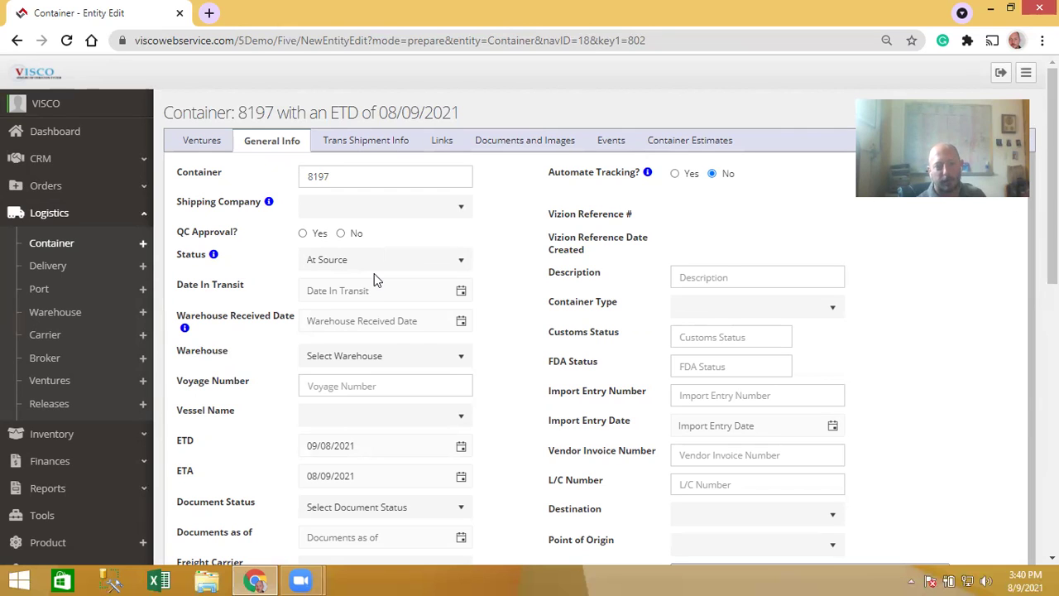
click(461, 321)
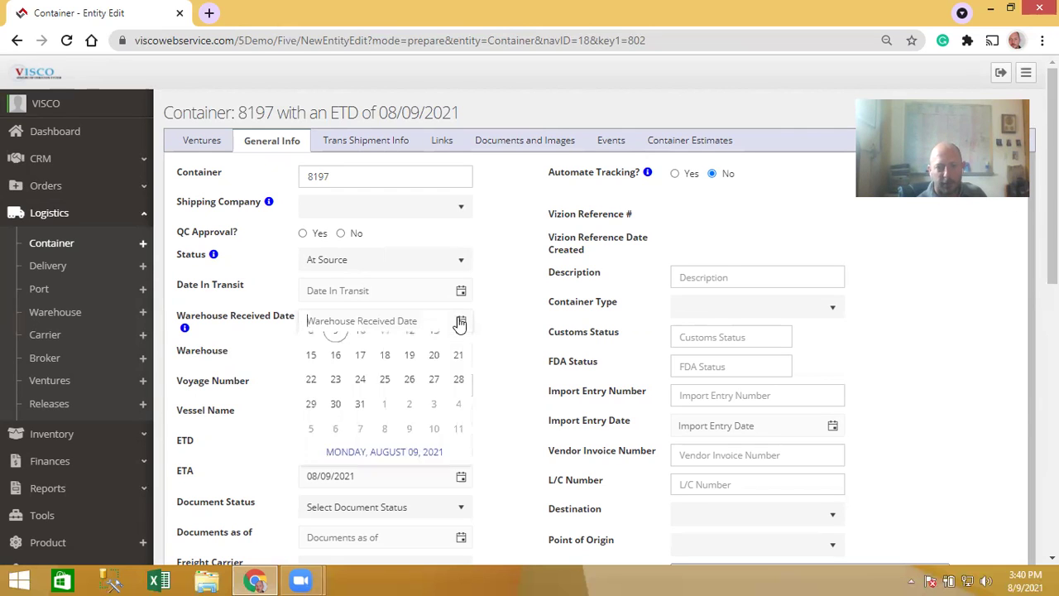
click(336, 428)
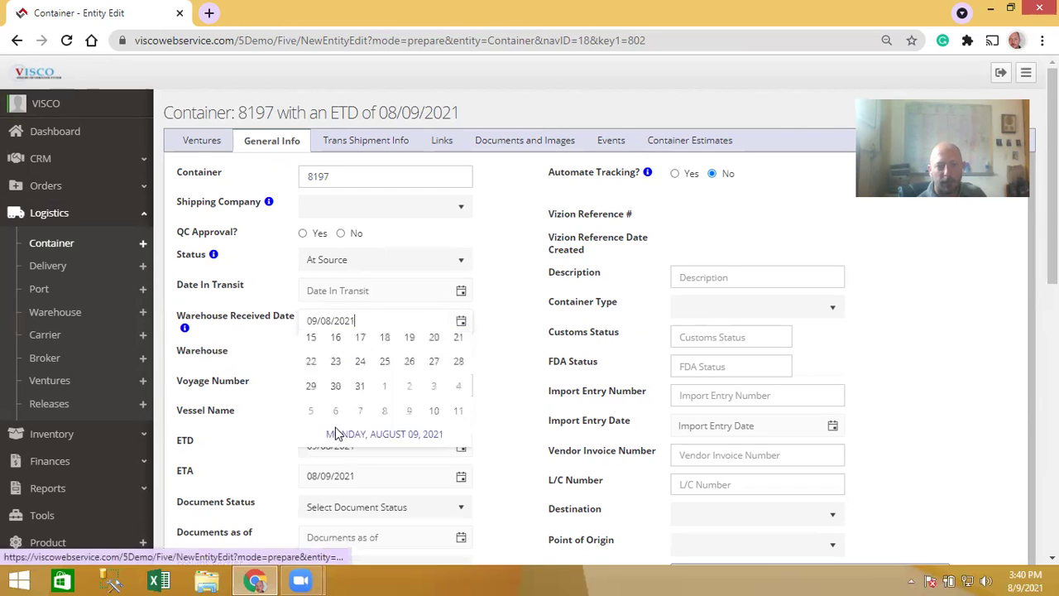
click(369, 323)
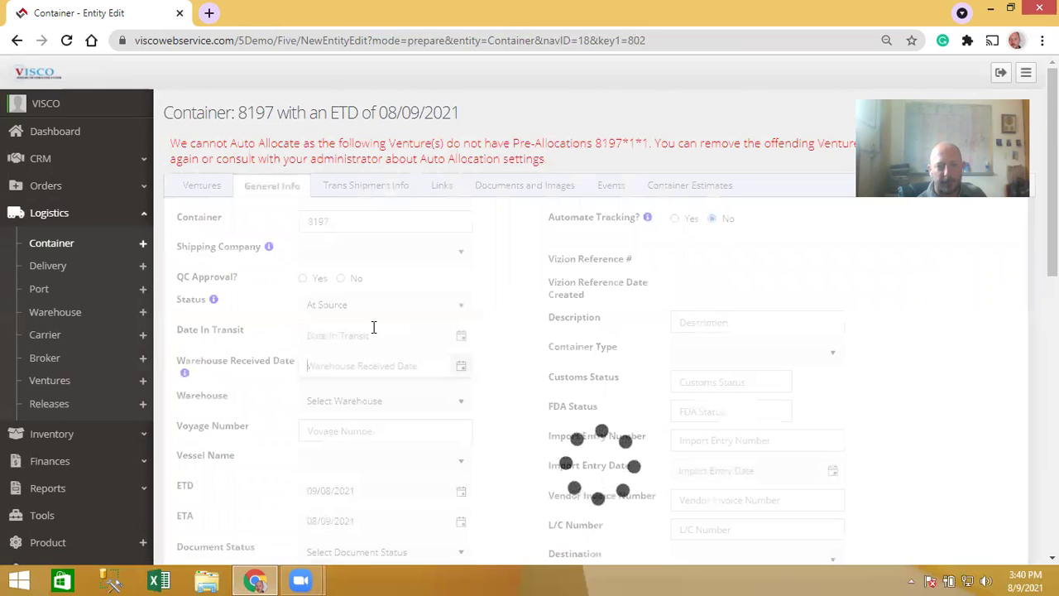
click(405, 366)
- Try assigning warehouse ALLIED to the container, rejected, then expand Orders again
click(401, 404)
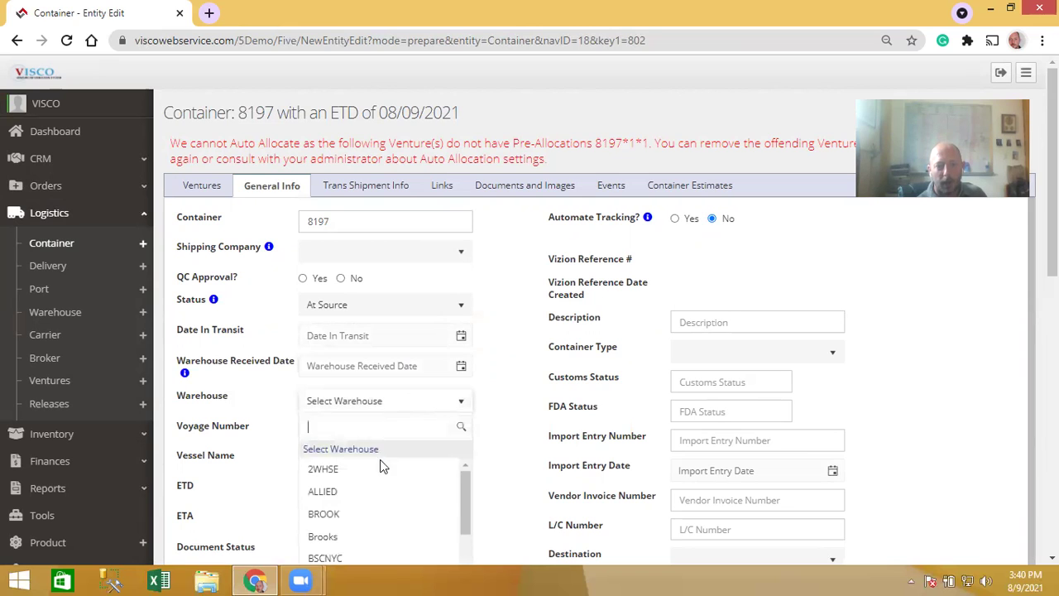
click(369, 494)
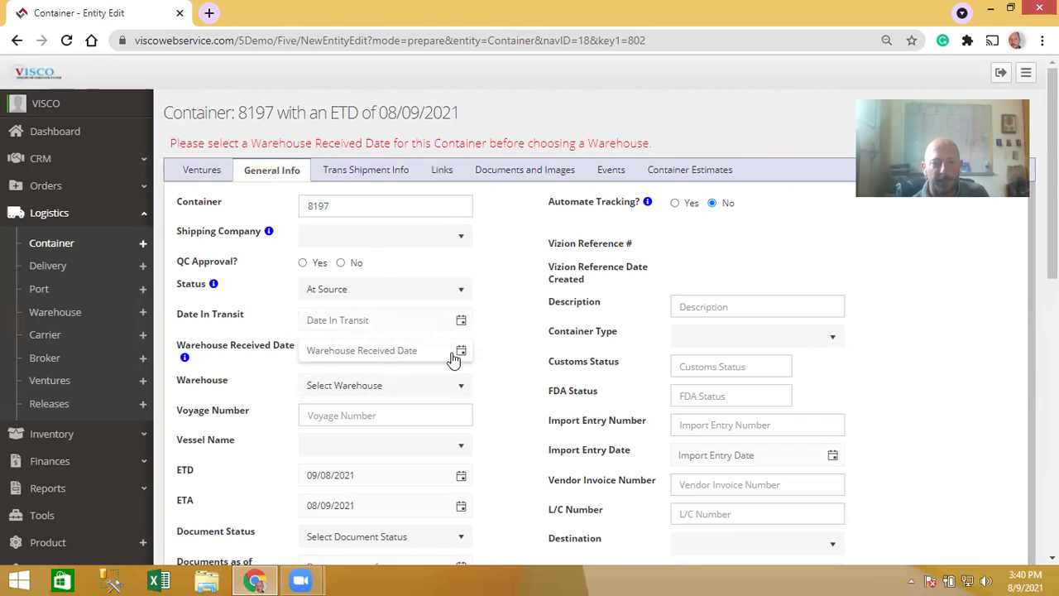
click(55, 188)
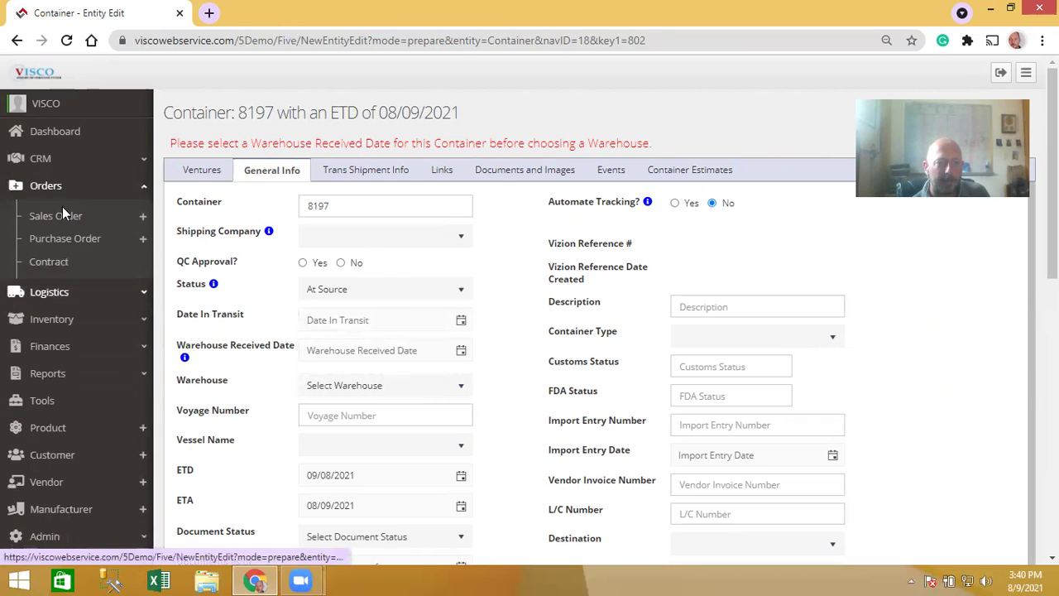
- Create sales order 385 for customer 3BROS (3 Brothers Chemicals) and open Line Detail
click(144, 221)
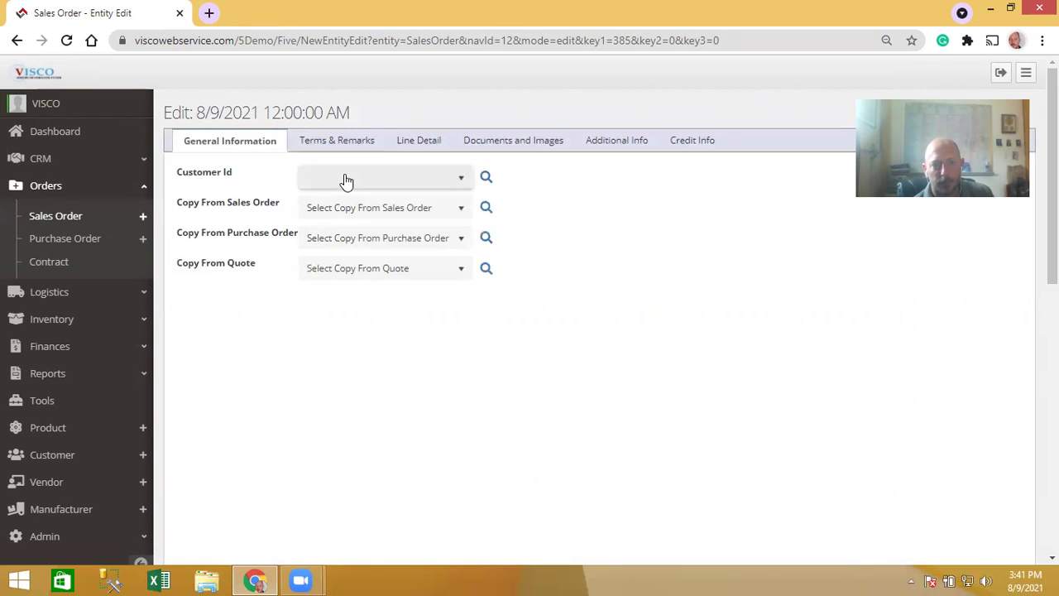
click(344, 181)
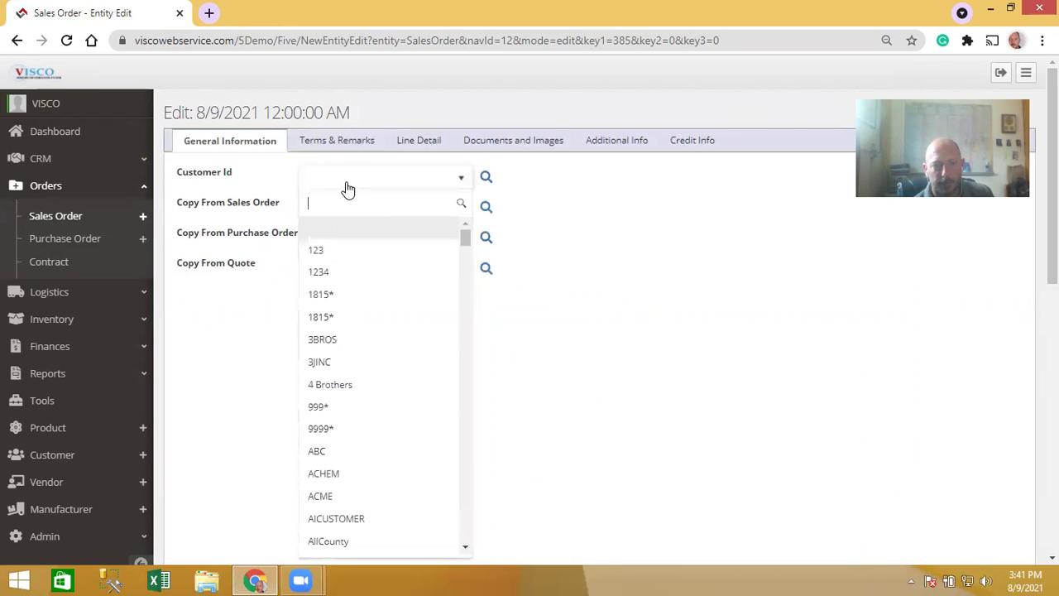
click(339, 342)
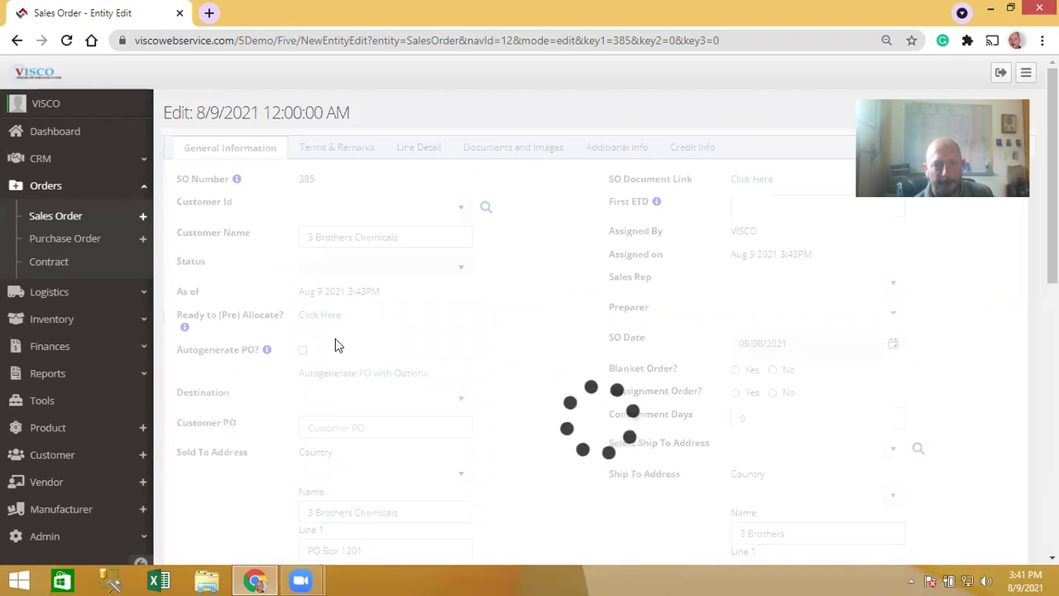
click(399, 149)
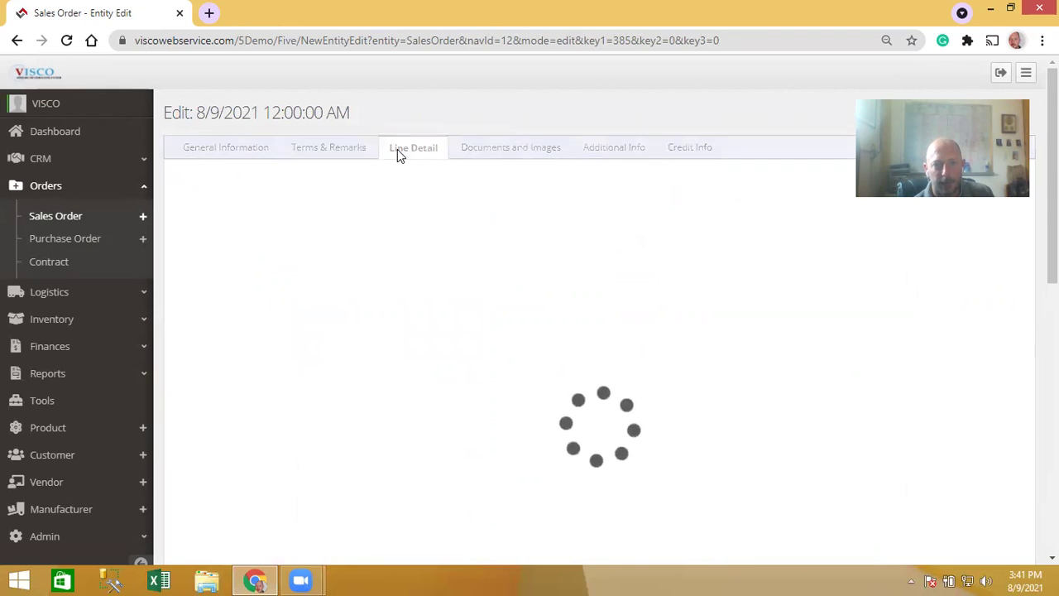
- Add line 1 with product 011502, 50 cases at 105.00
click(381, 174)
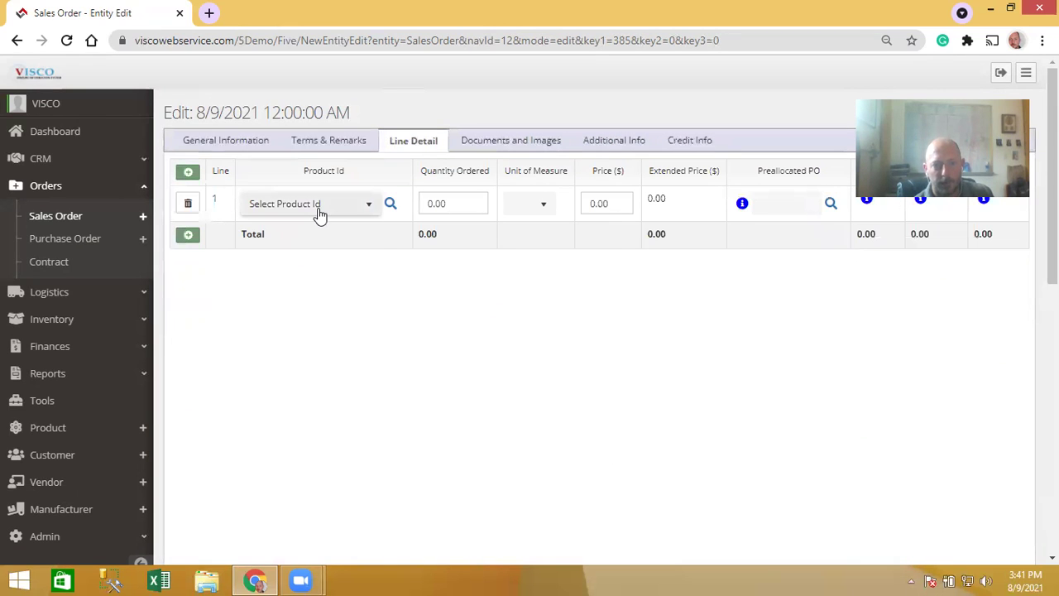
click(320, 214)
click(303, 269)
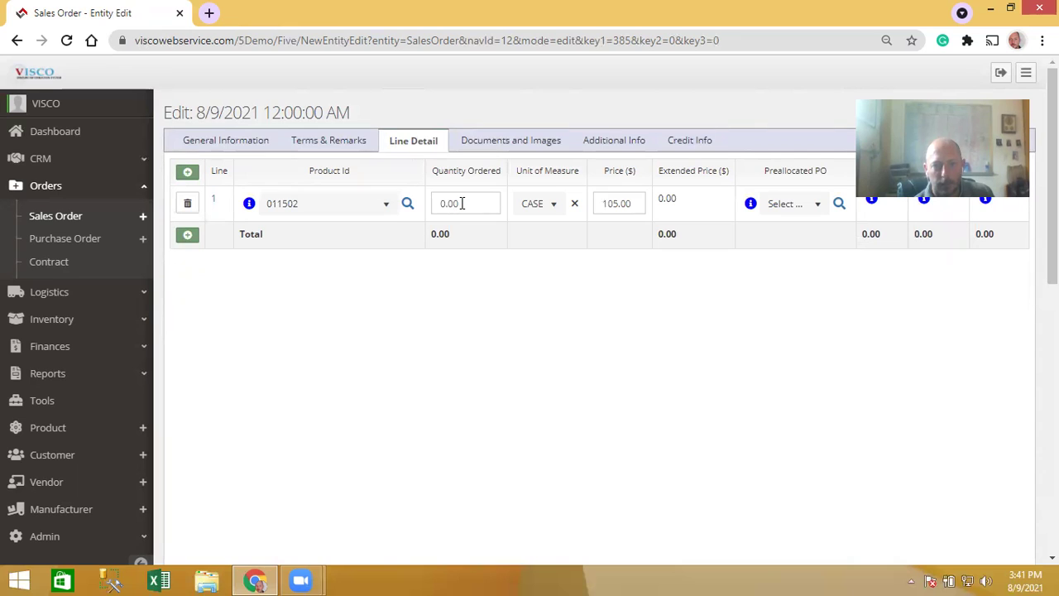
click(462, 203)
text(50)
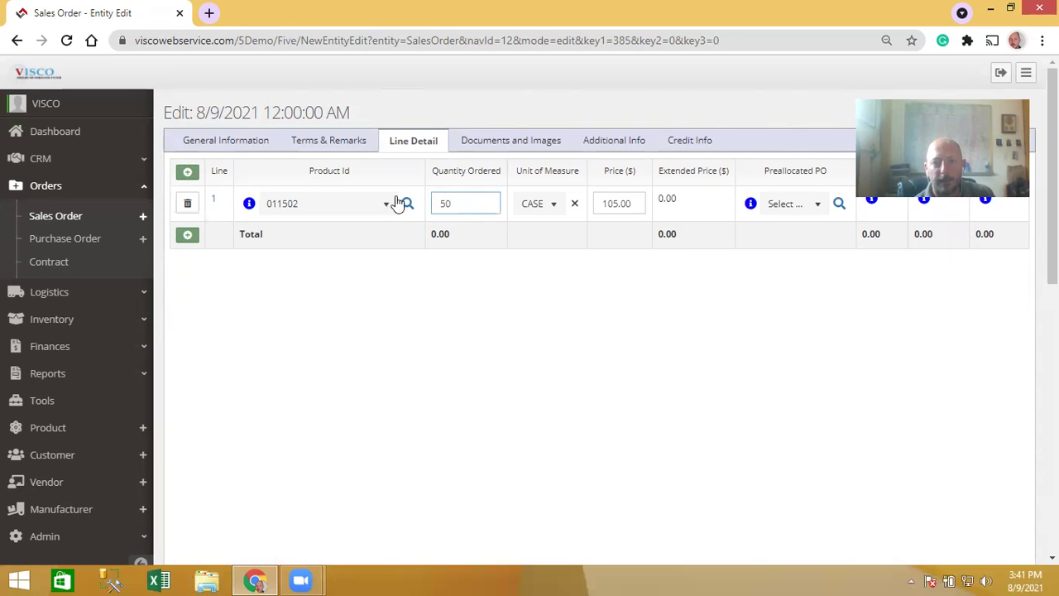
click(233, 141)
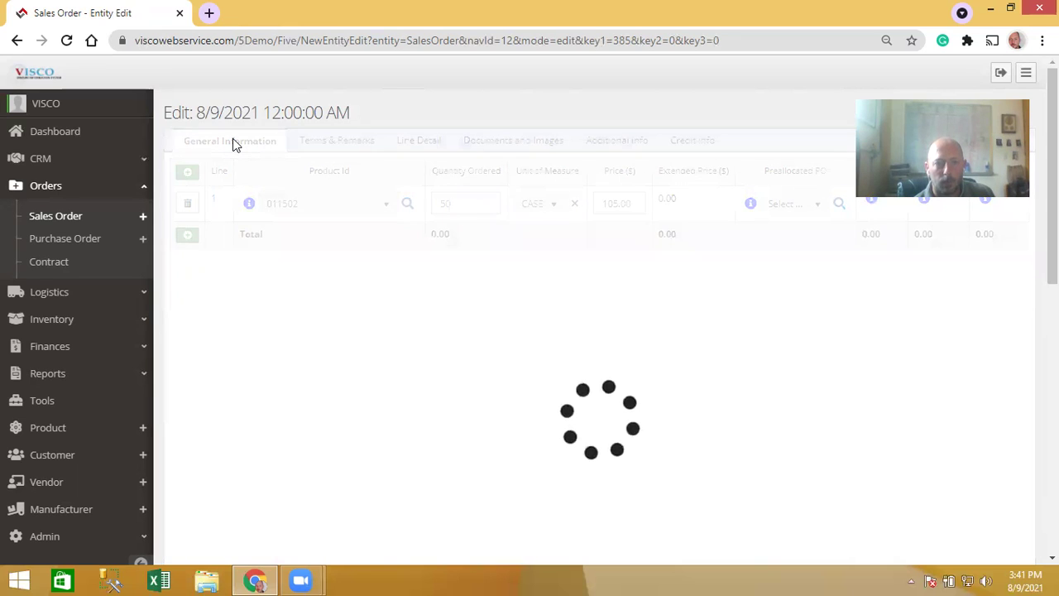
- Set sales order 385's status to SO Issued and open its allocation page
click(374, 265)
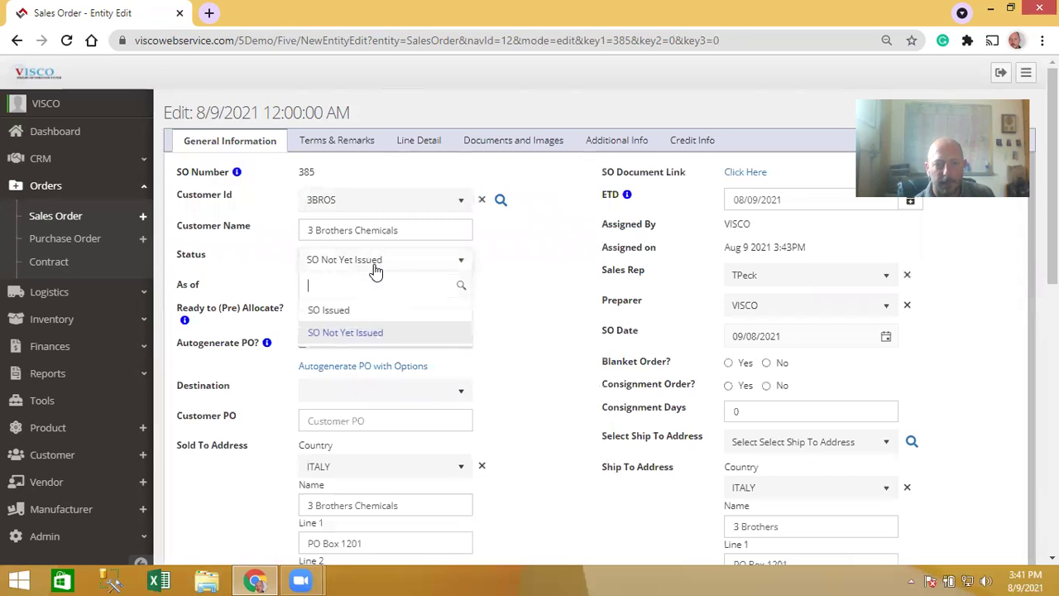
click(370, 319)
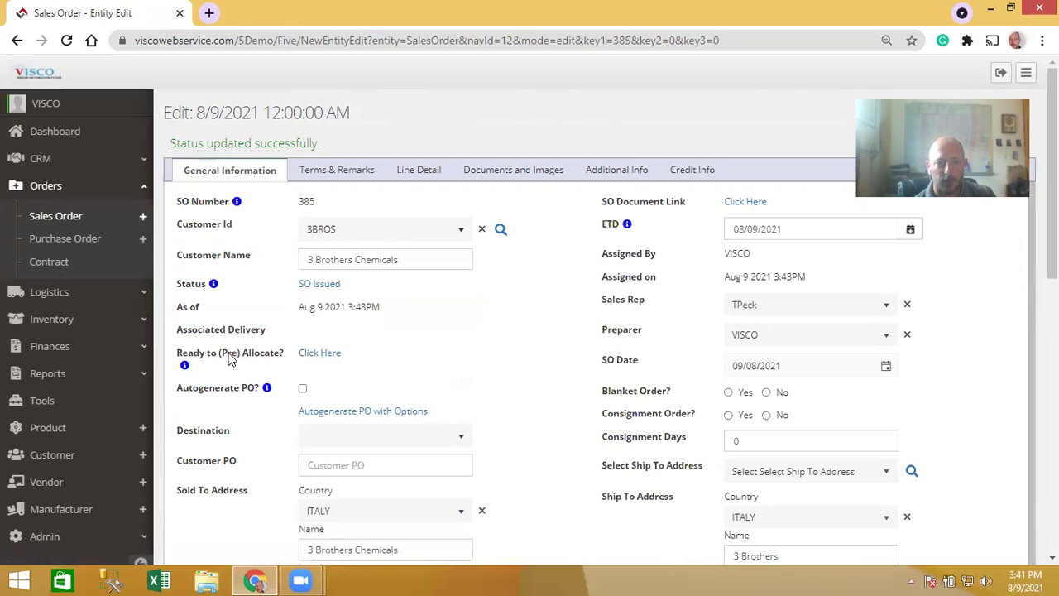
click(318, 348)
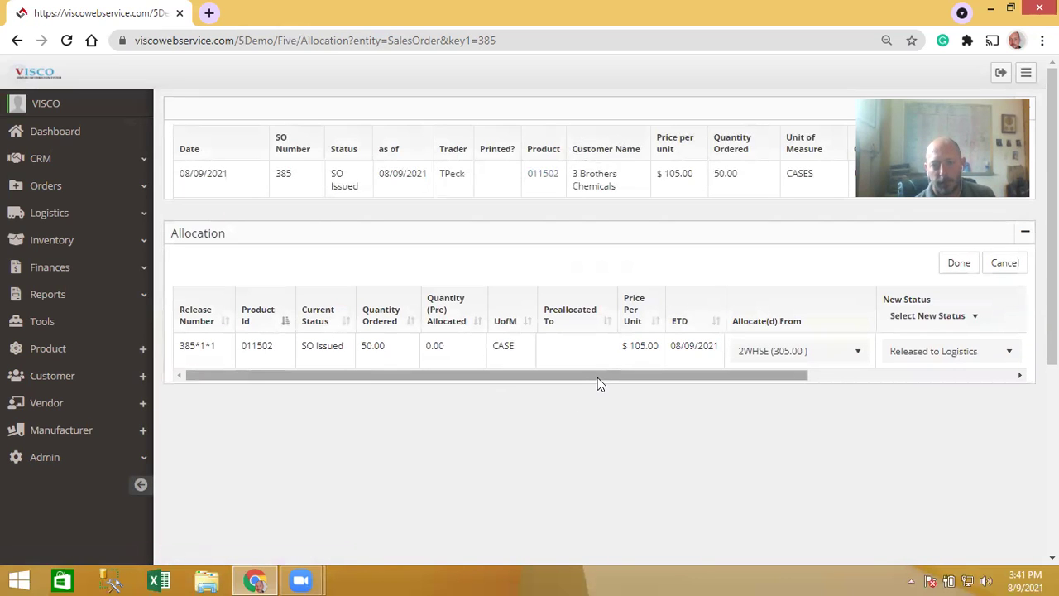
- Allocate line 385*1*1 from warehouse 2WHSE and release it to logistics
drag(602, 379, 646, 378)
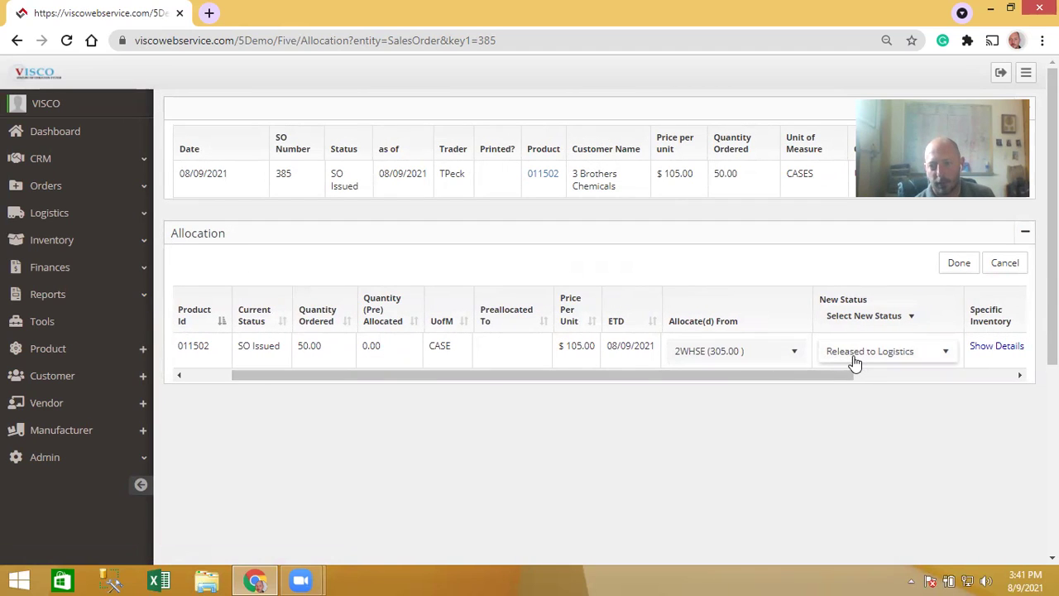
click(750, 350)
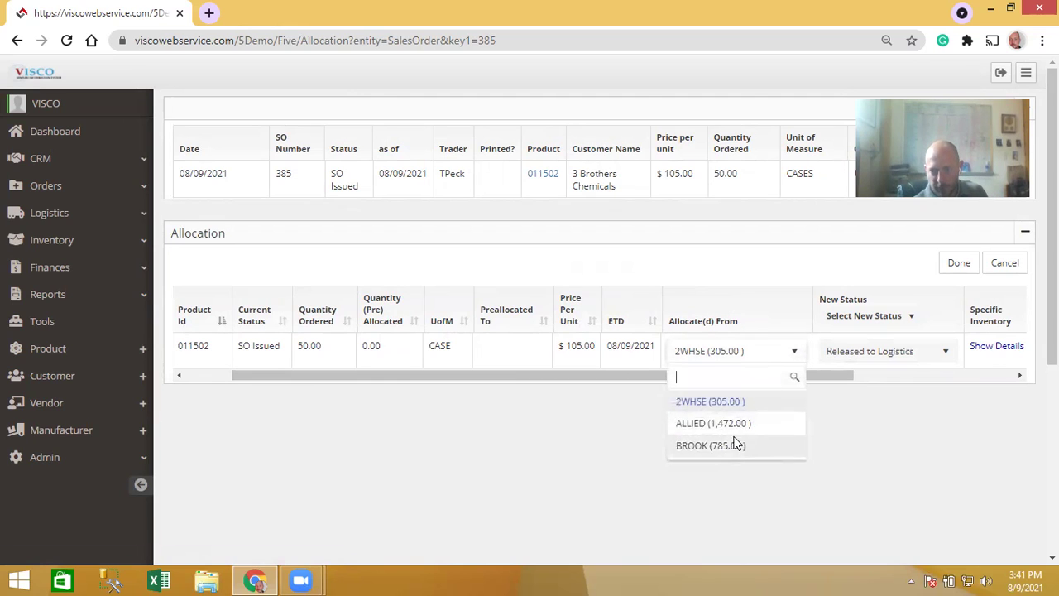
click(607, 374)
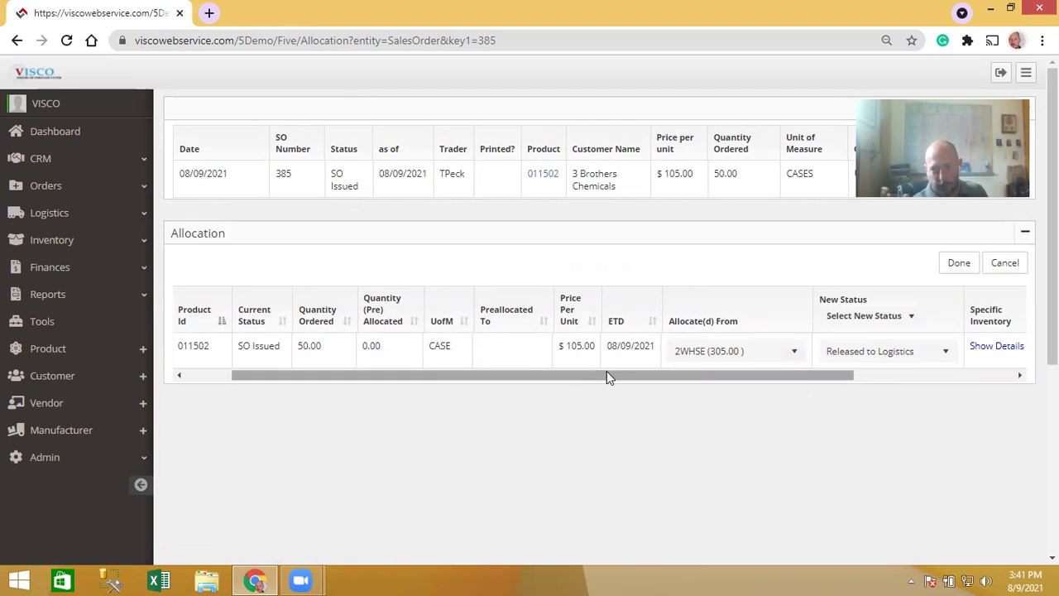
drag(606, 377, 797, 378)
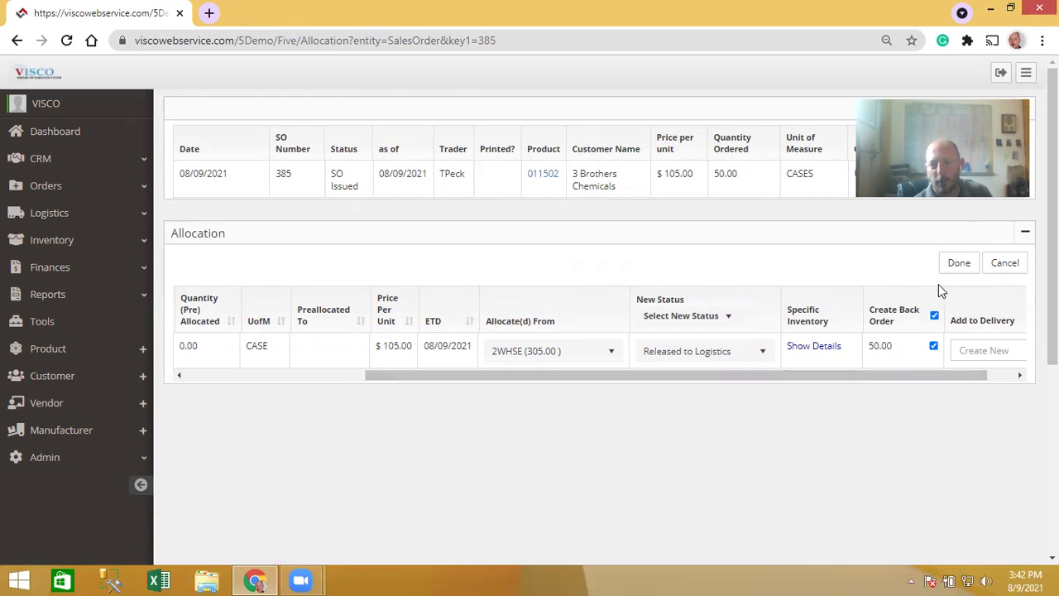
click(958, 263)
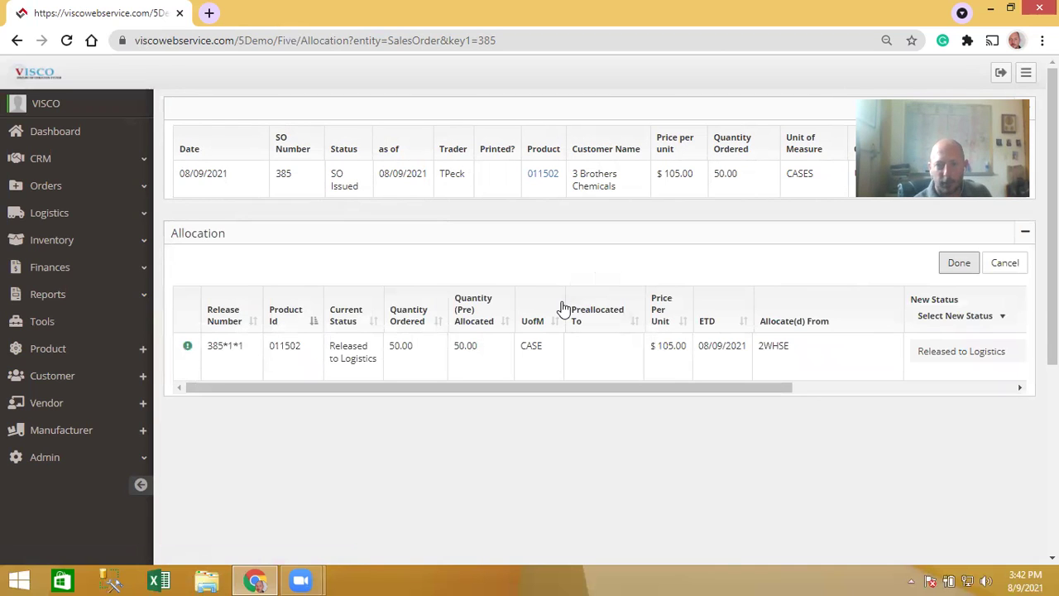
- Open delivery 221 from the Add to Delivery section
drag(554, 390, 827, 408)
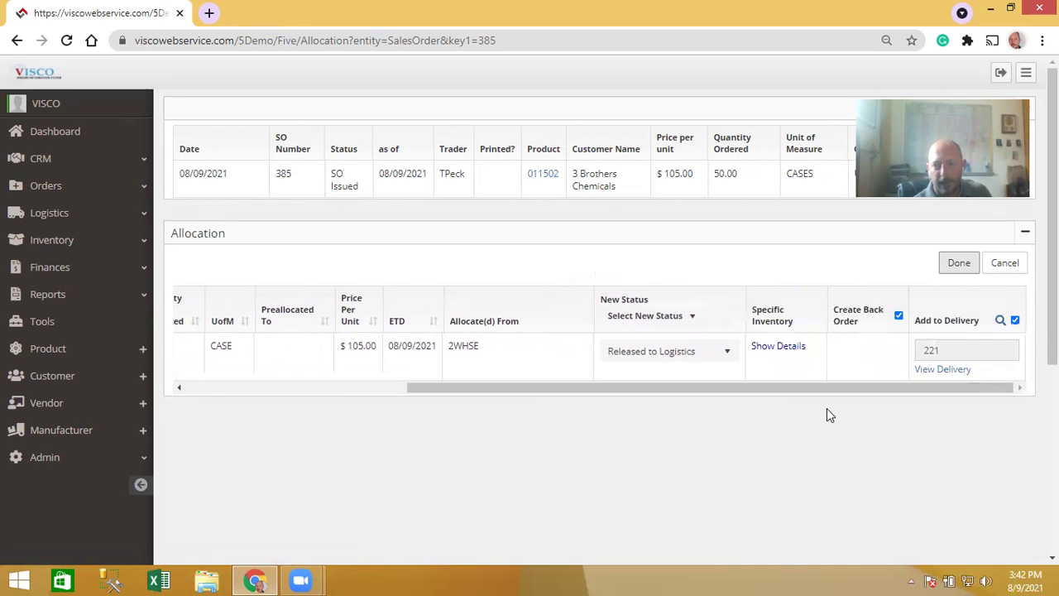
drag(930, 388, 929, 386)
double_click(932, 350)
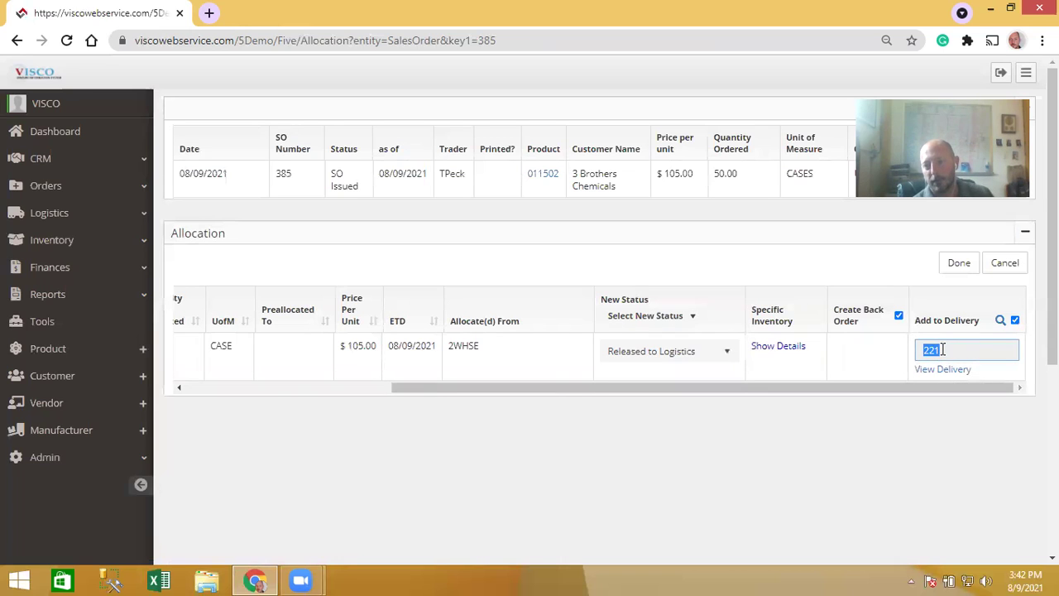
click(943, 370)
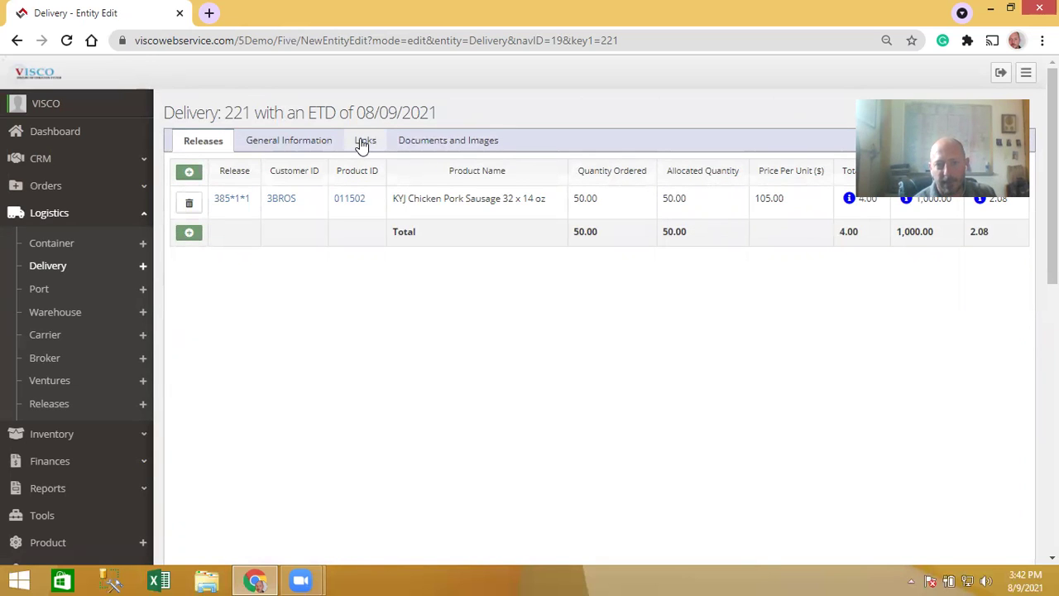
- Set delivery 221's shipped date to 08/09/2021 and open invoice 11262
click(334, 141)
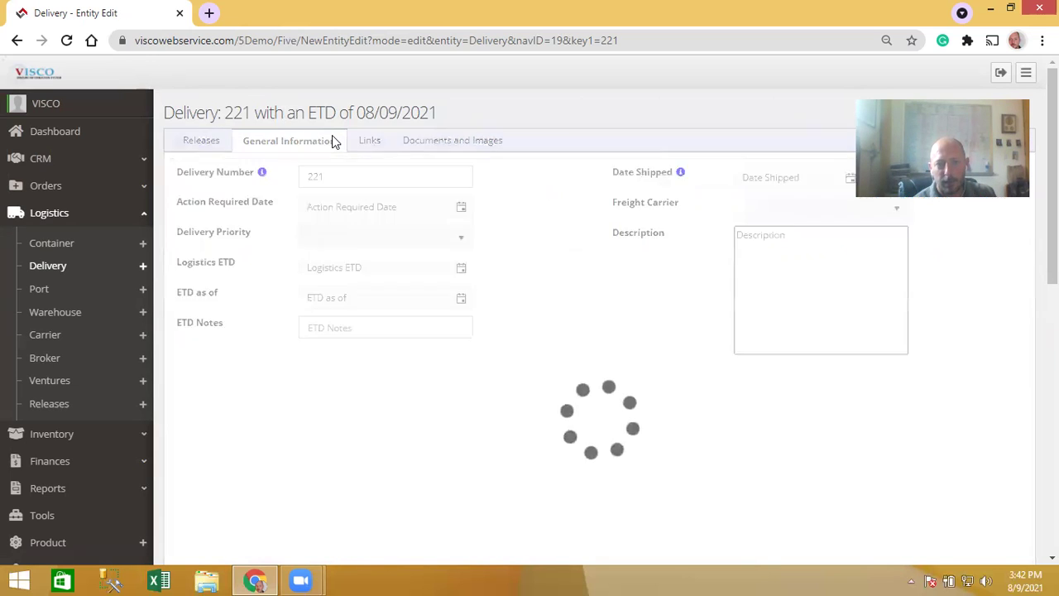
click(828, 177)
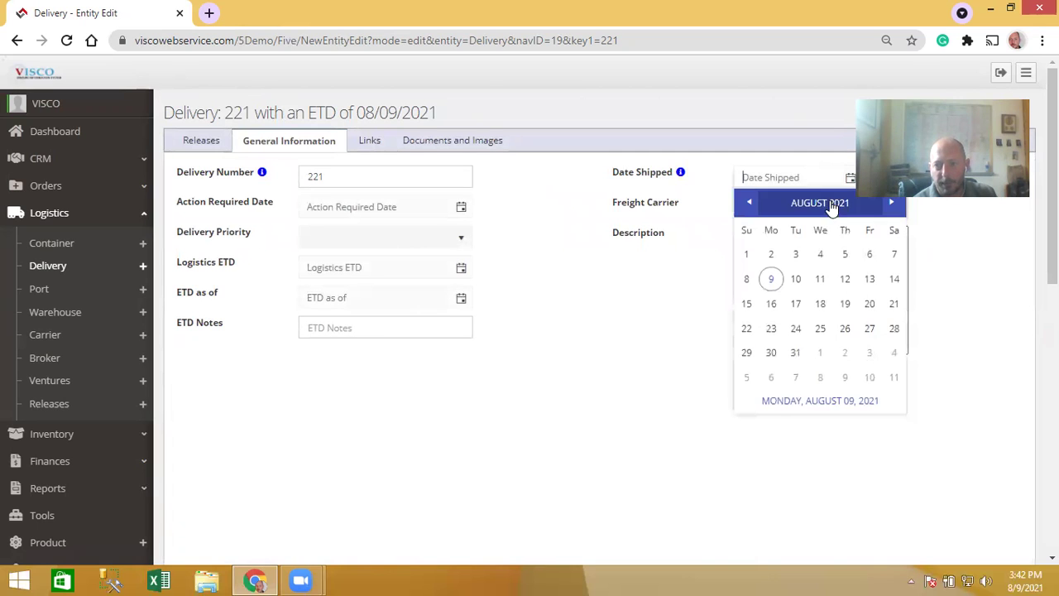
click(771, 279)
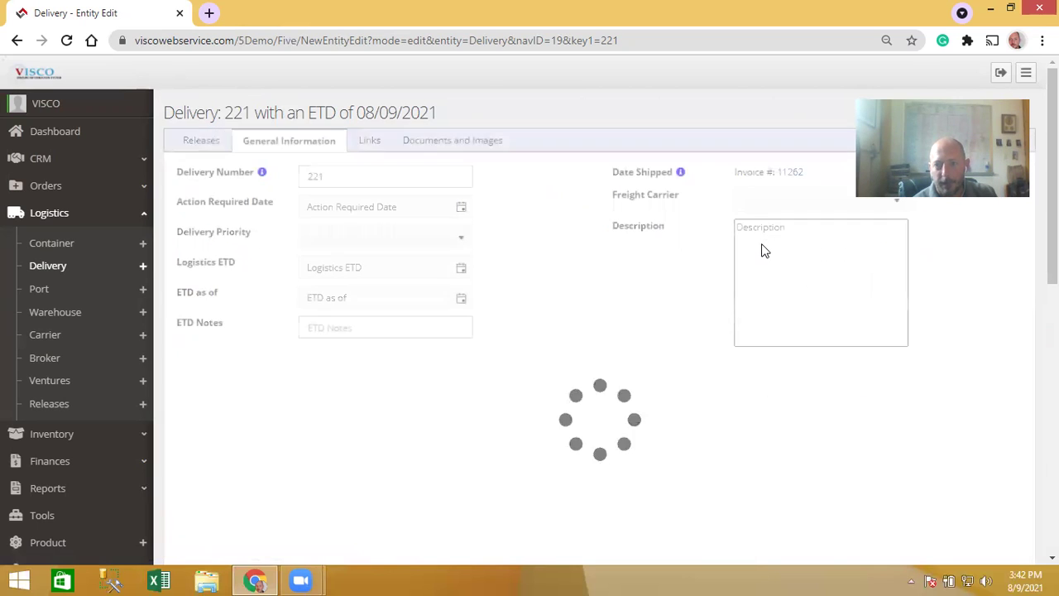
click(789, 173)
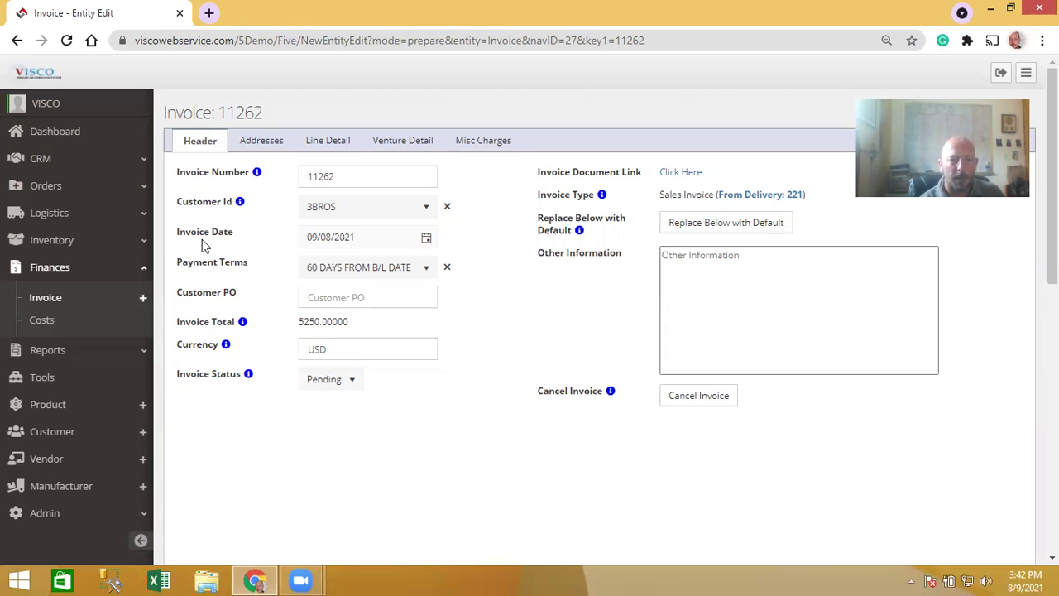
- Start a new blank sales order from the Orders section of the sidebar
click(114, 194)
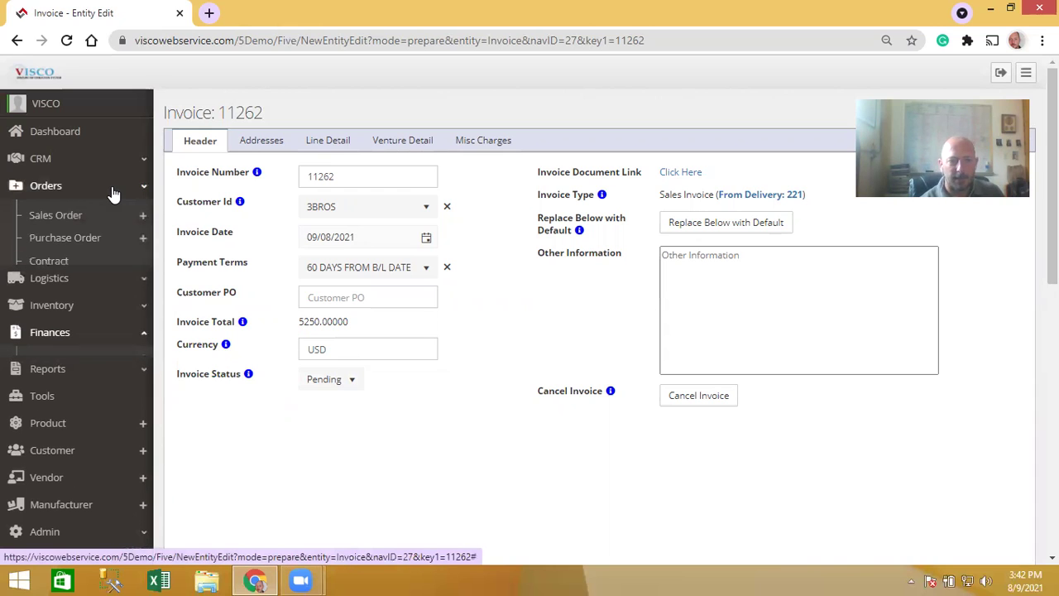
click(143, 219)
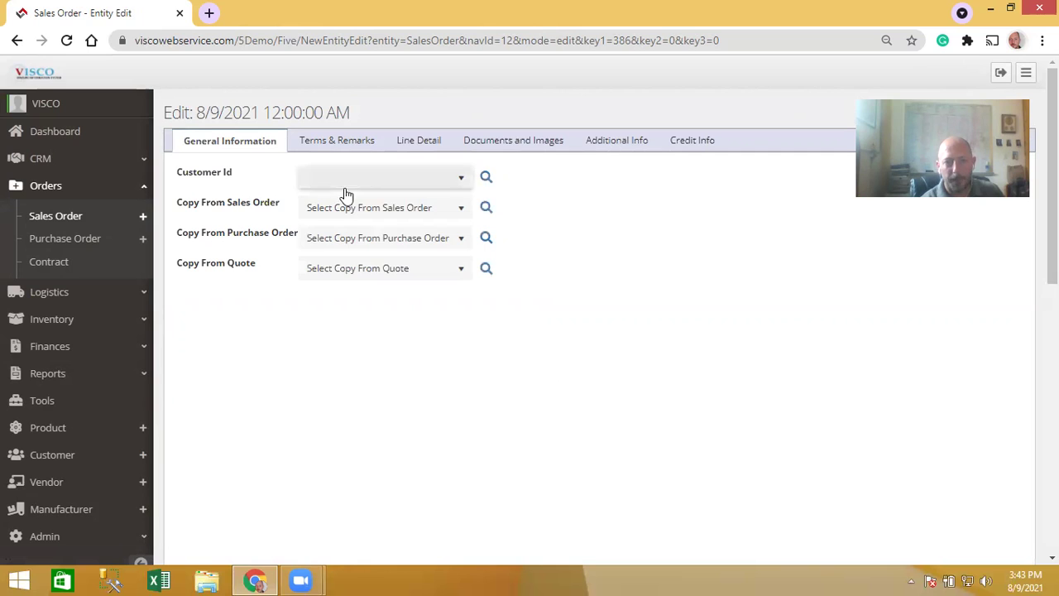
- Assign customer 3BROS and add line 1: product 011502, quantity 1000 cases
click(350, 181)
click(344, 341)
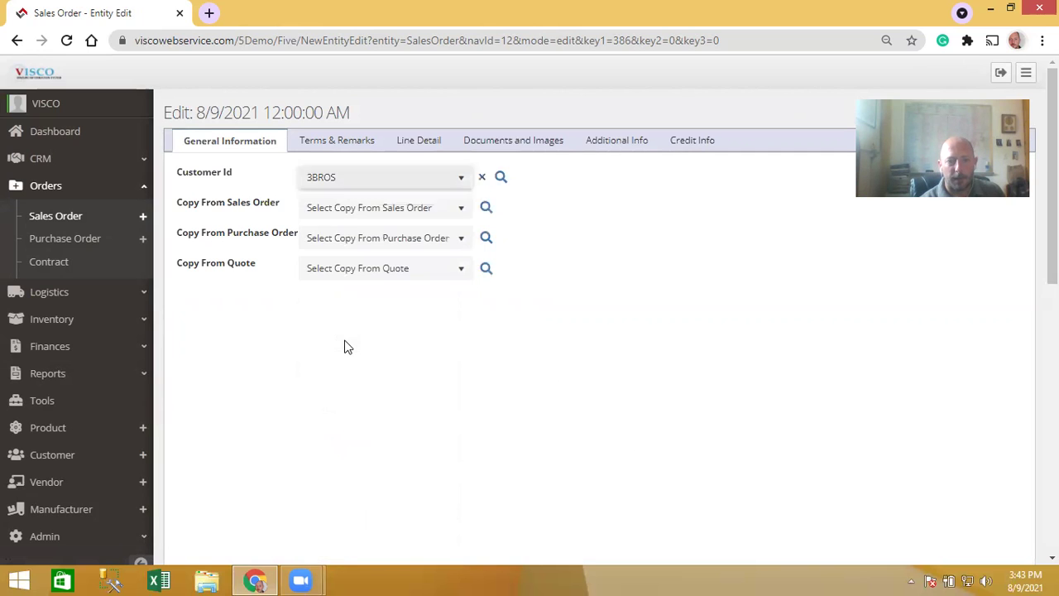
click(419, 146)
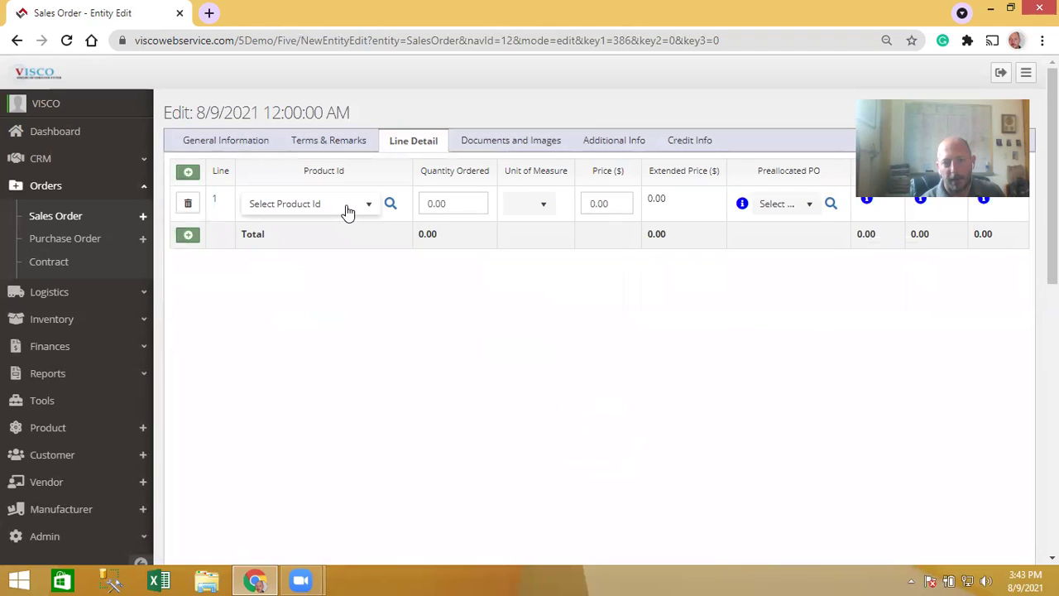
click(340, 214)
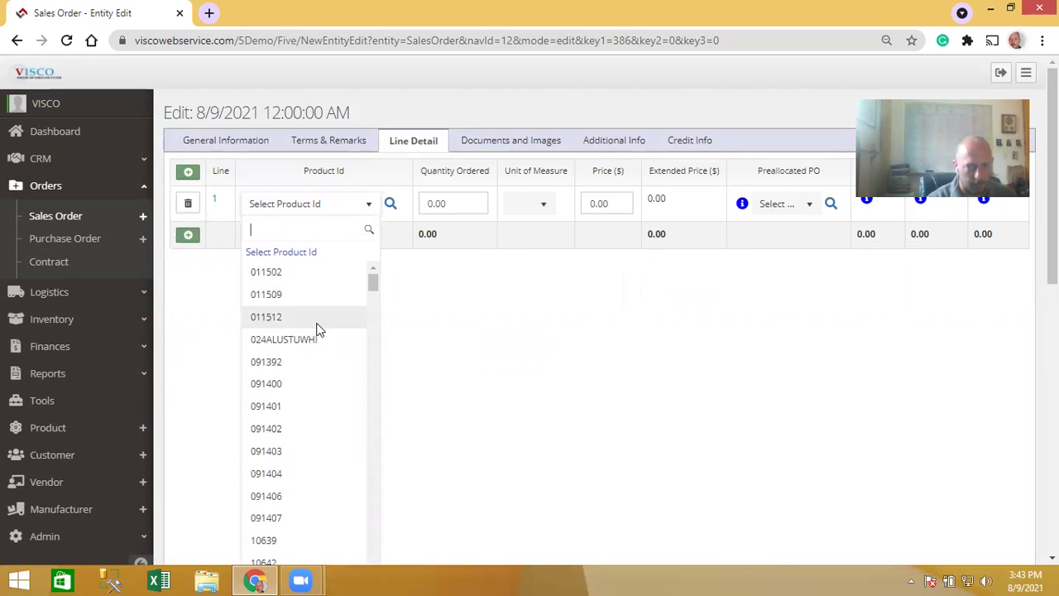
click(318, 272)
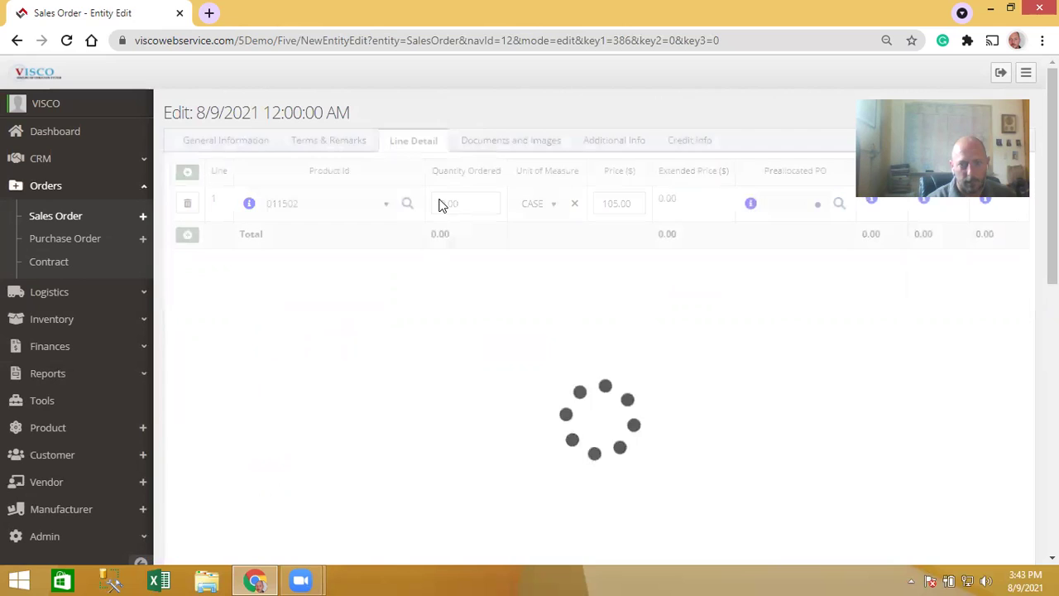
mouse_move(246, 211)
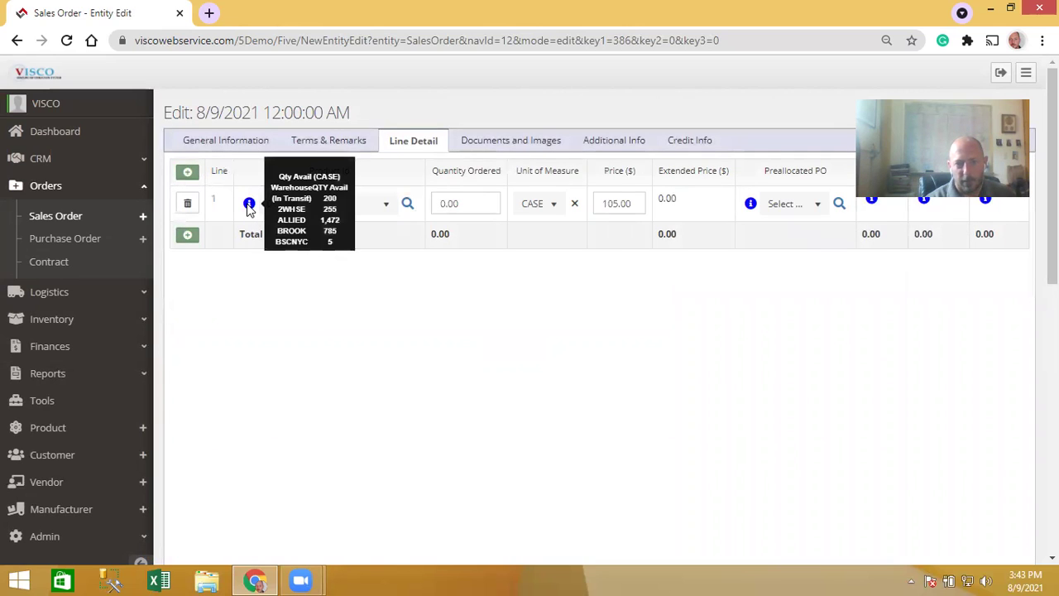
click(451, 205)
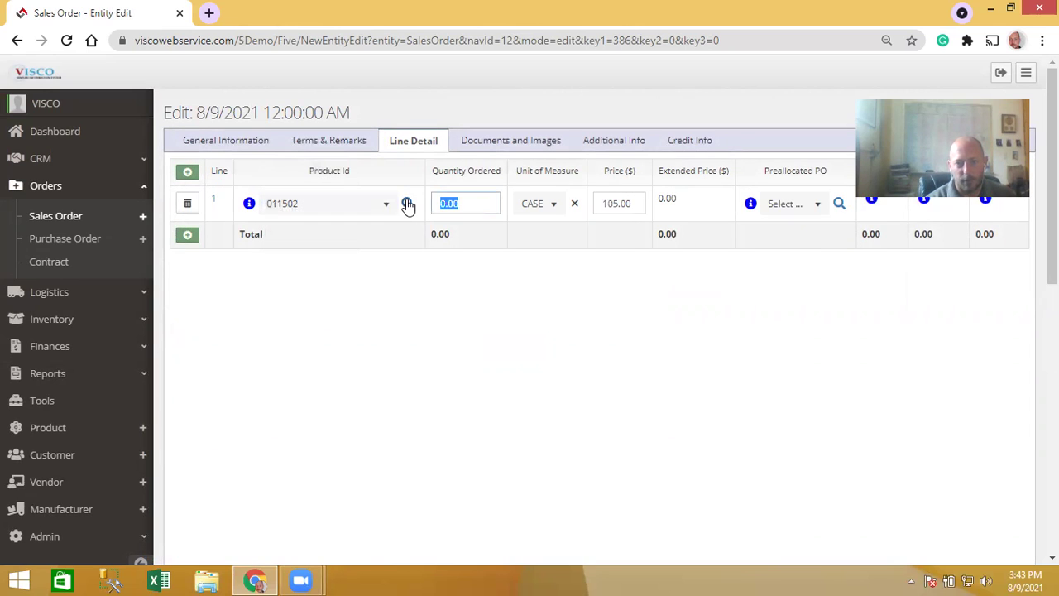
text(1000)
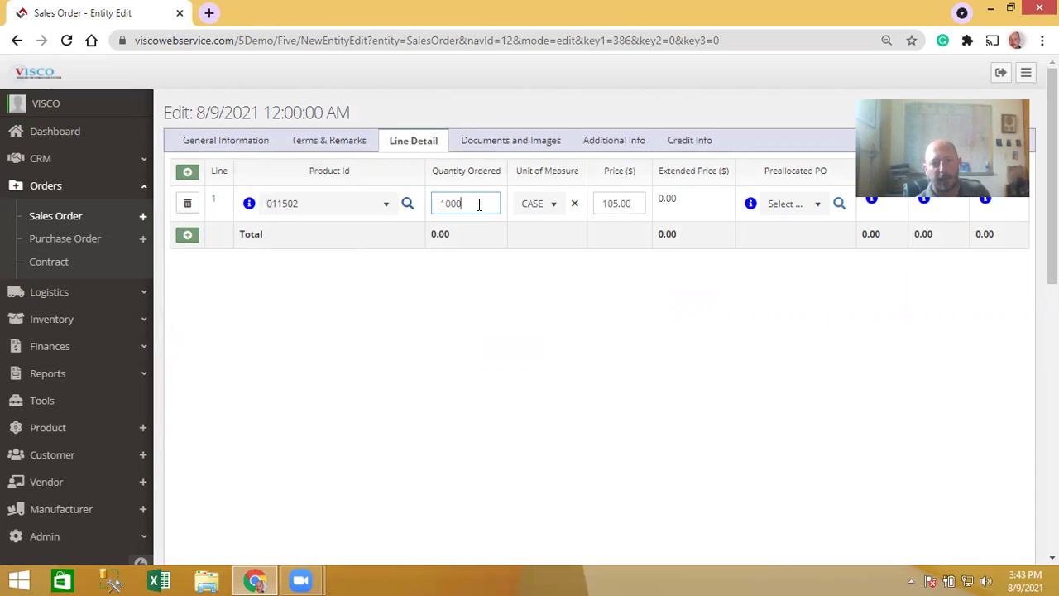
click(243, 148)
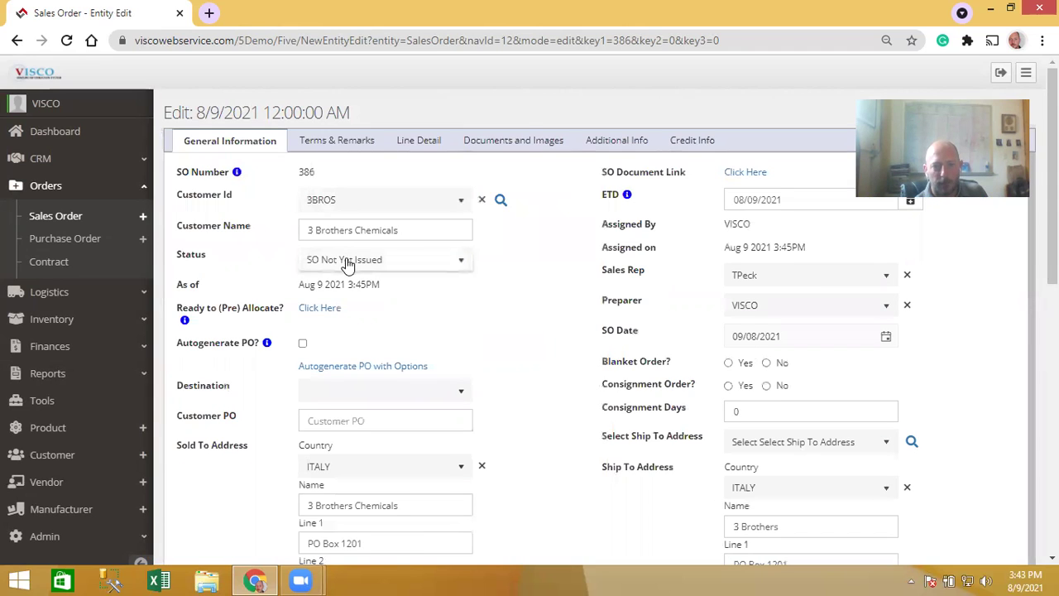
- Set sales order 386 to SO Issued and enable Autogenerate PO
click(348, 259)
click(331, 310)
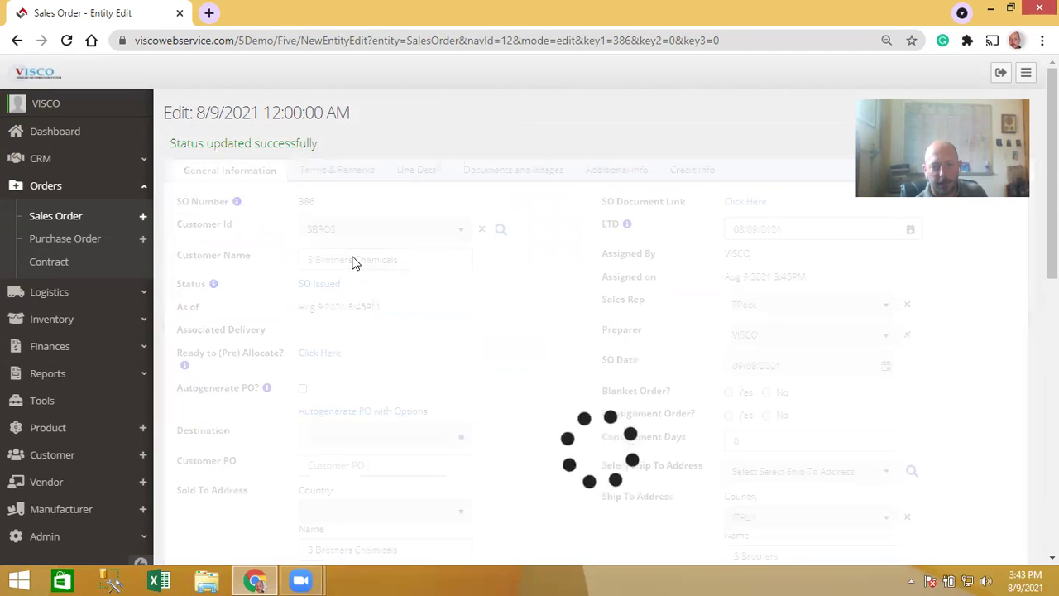
click(304, 367)
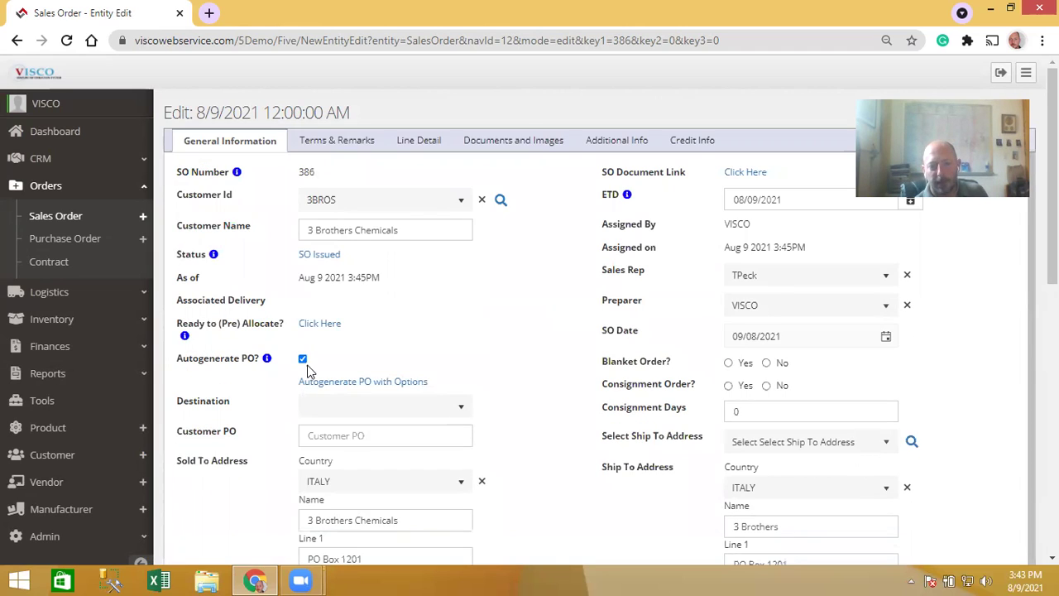